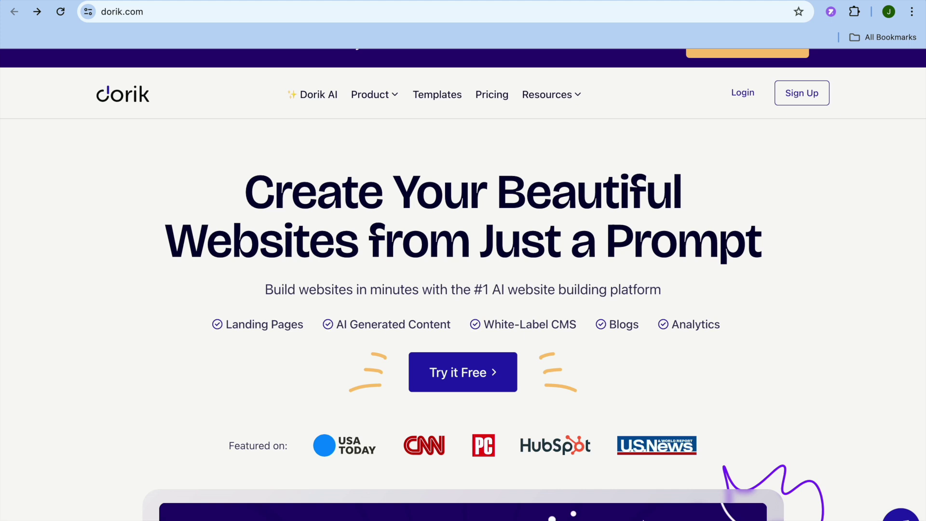
- Start signing up for a free Dorik account
{"action": "scroll", "coordinate": [463, 285], "scroll_direction": "down", "scroll_amount": 1}
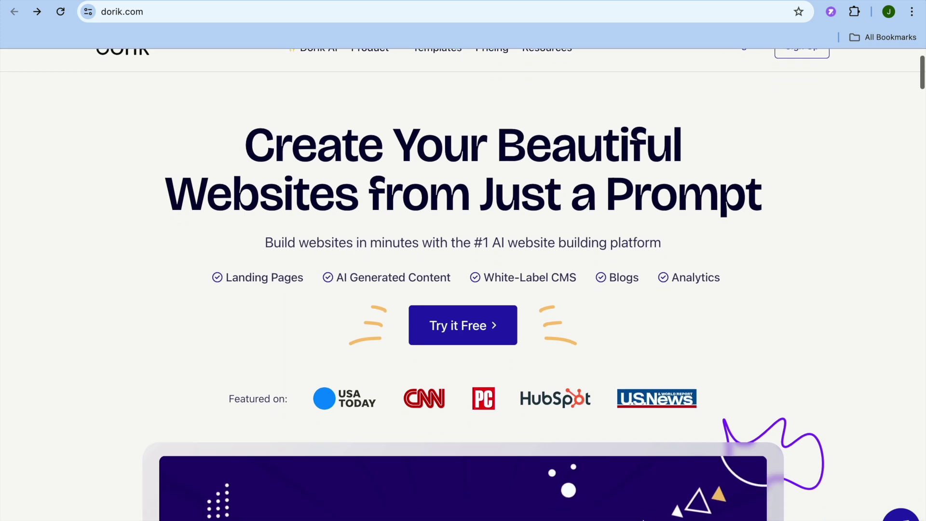
{"action": "scroll", "coordinate": [463, 284], "scroll_direction": "down", "scroll_amount": 6}
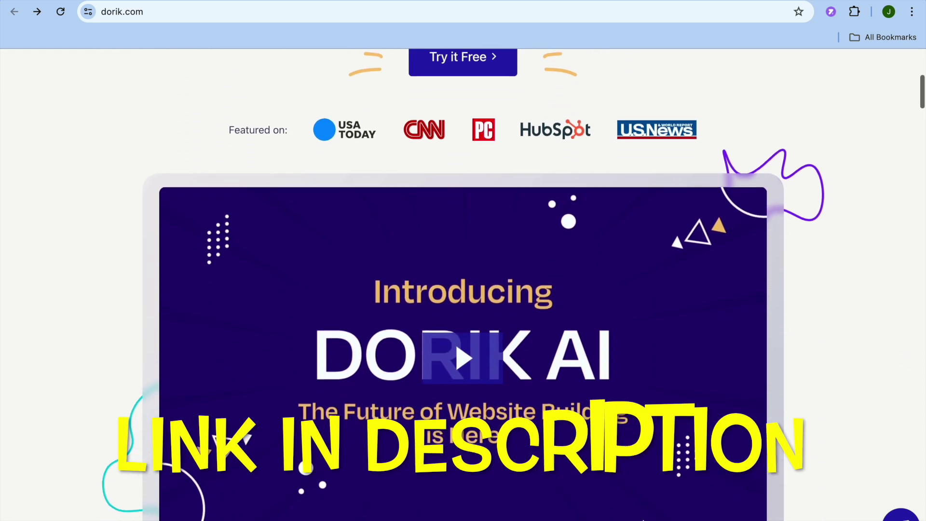
{"action": "scroll", "coordinate": [463, 285], "scroll_direction": "up", "scroll_amount": 7}
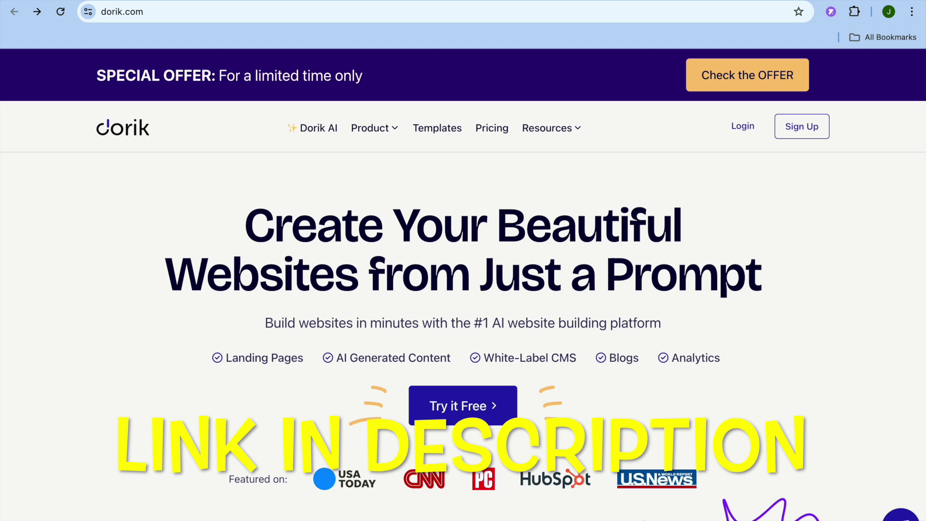
{"action": "left_click", "coordinate": [483, 409]}
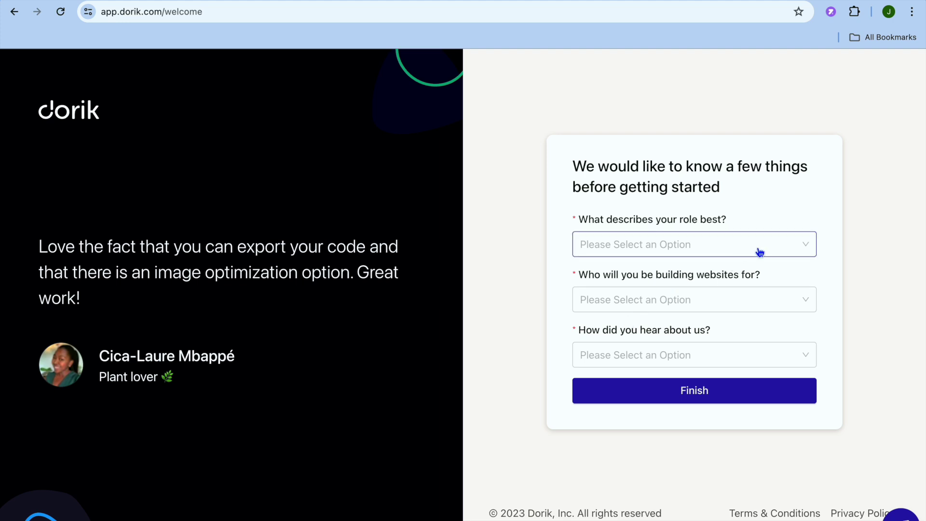
- Answer onboarding as Entrepreneur, For Myself and Youtube, then dismiss the intro video
{"action": "left_click", "coordinate": [783, 254]}
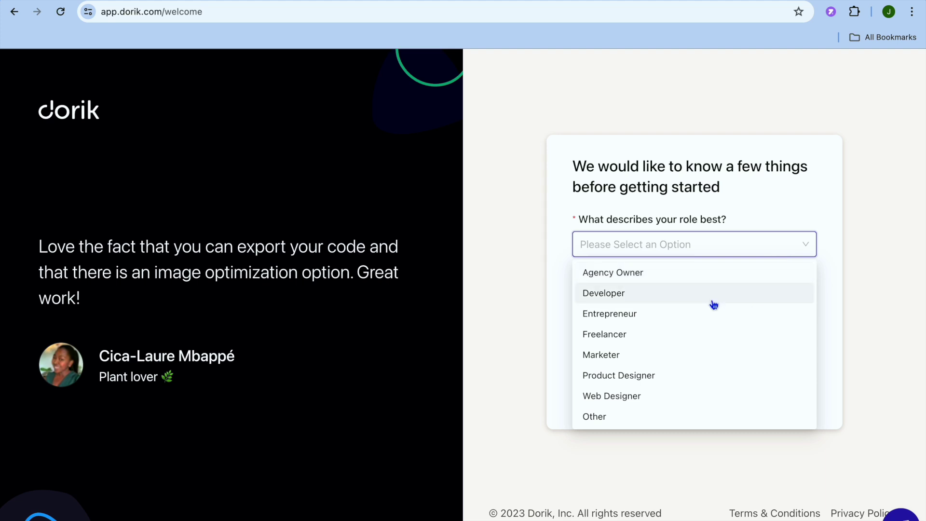
{"action": "left_click", "coordinate": [690, 319]}
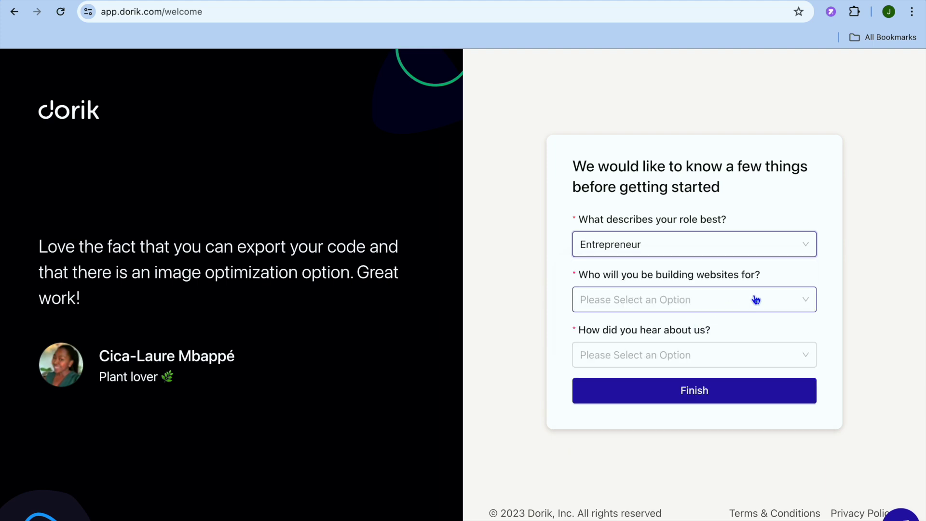
{"action": "left_click", "coordinate": [755, 300]}
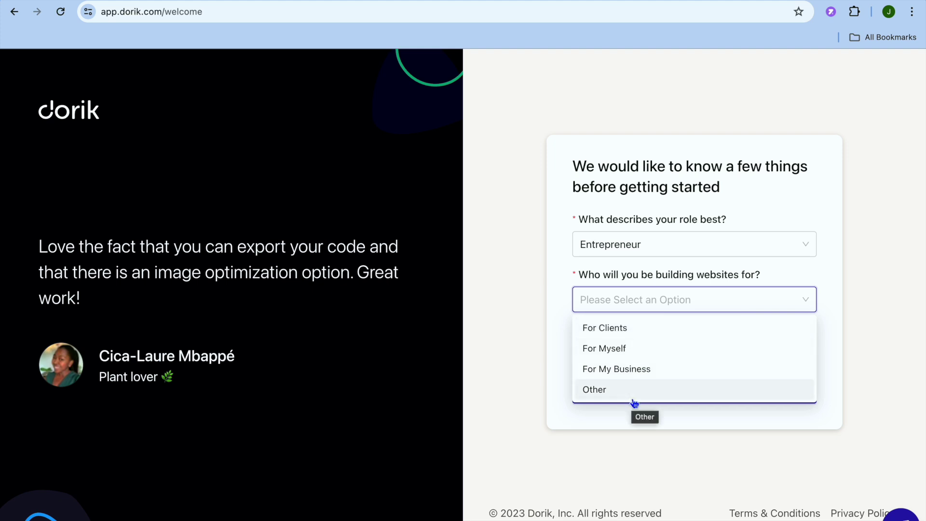
{"action": "left_click", "coordinate": [620, 351]}
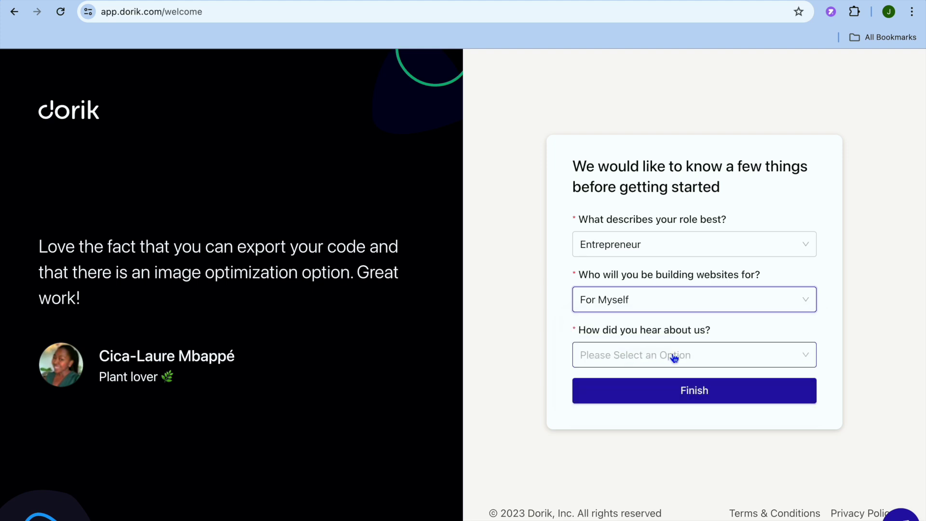
{"action": "left_click", "coordinate": [782, 358]}
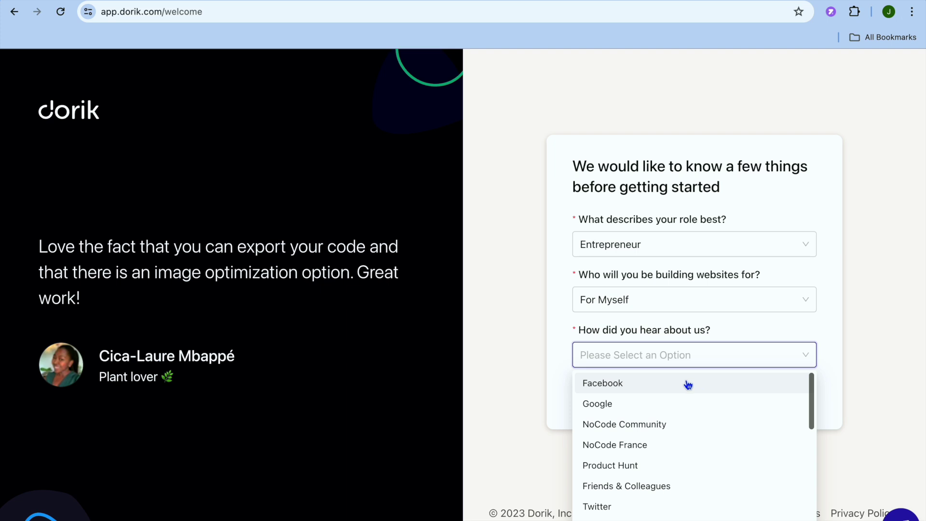
{"action": "left_click", "coordinate": [609, 519]}
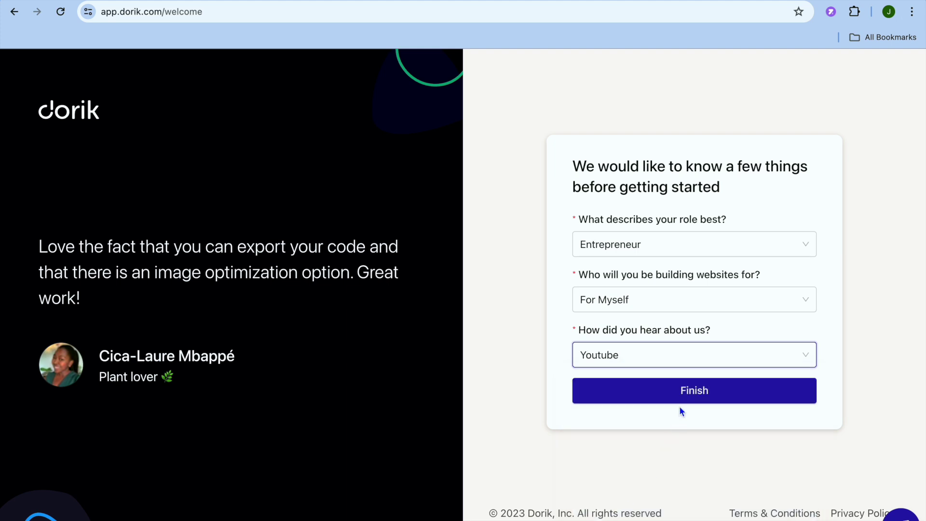
{"action": "left_click", "coordinate": [673, 393]}
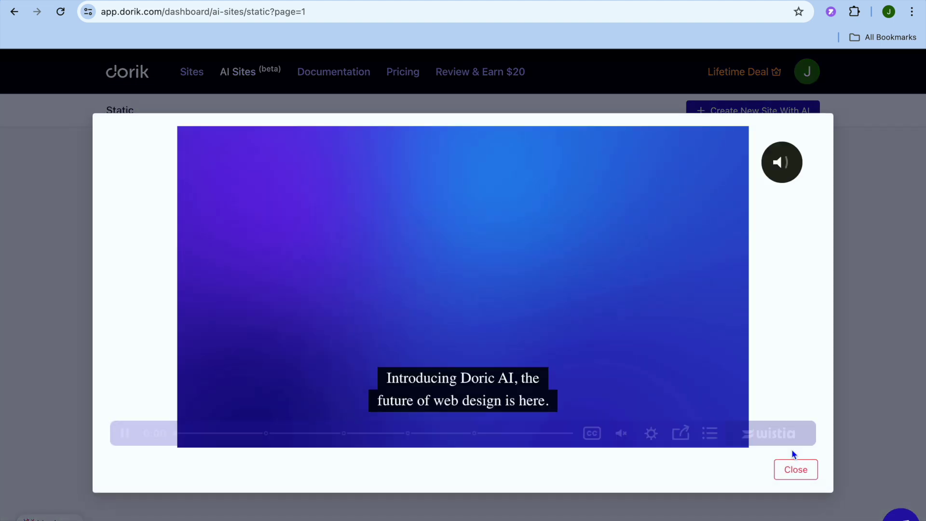
{"action": "left_click", "coordinate": [796, 470]}
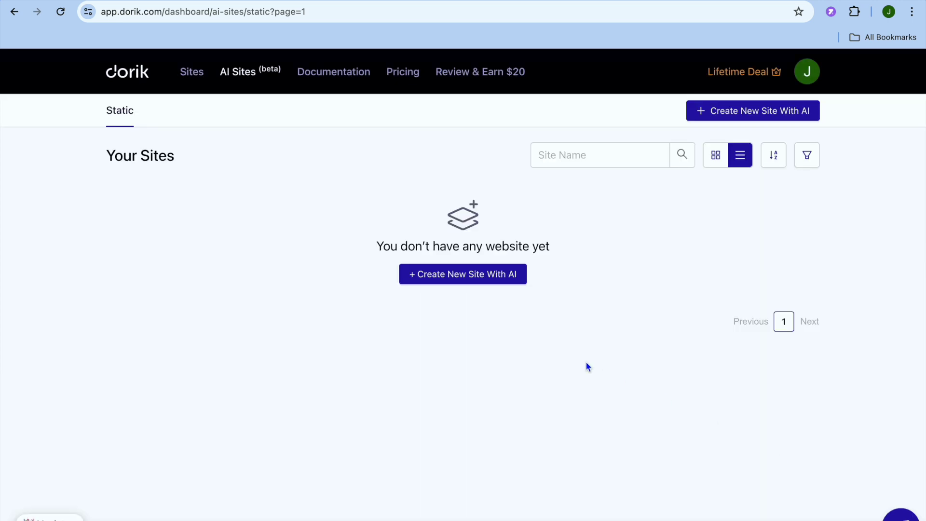
- Generate an AI site named 'test site' described as 'i want to create a portfolio website to display my work.'
{"action": "left_click", "coordinate": [492, 277]}
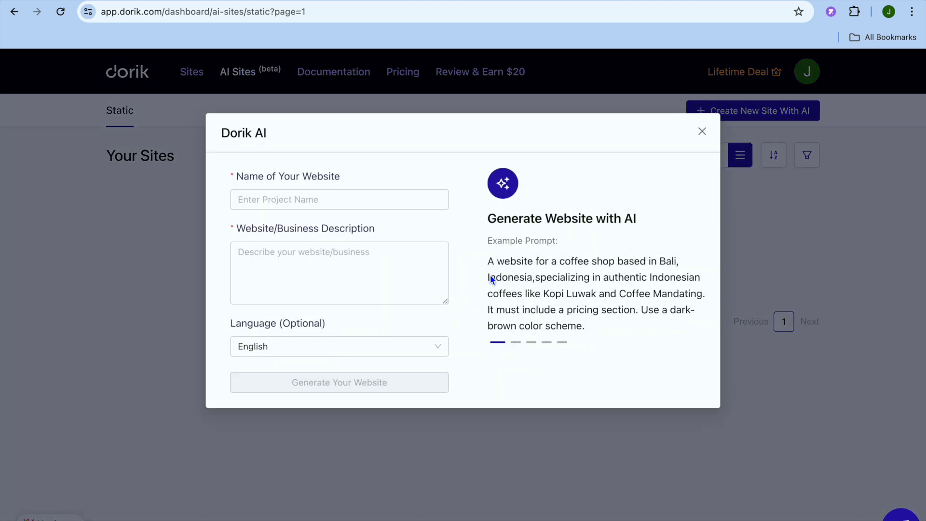
{"action": "left_click", "coordinate": [391, 199]}
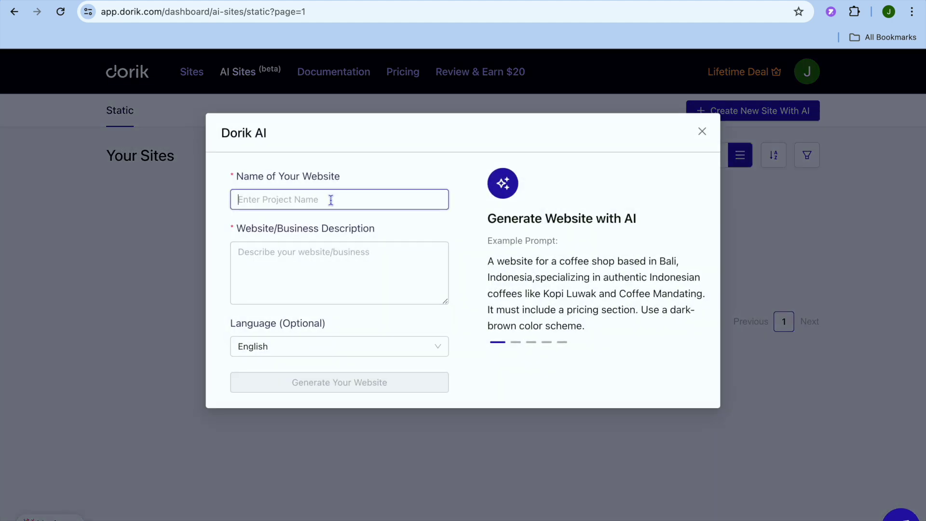
{"action": "type", "text": "t"}
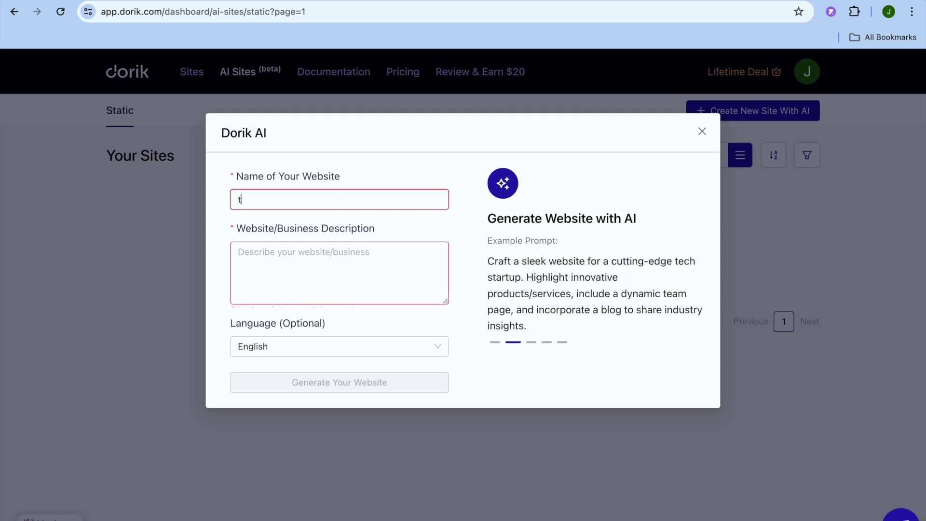
{"action": "type", "text": "est site"}
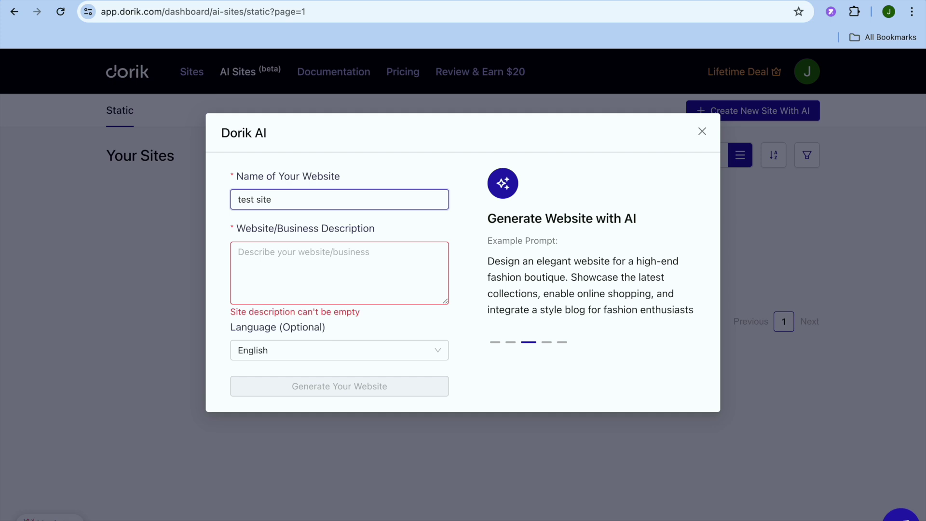
{"action": "left_click", "coordinate": [320, 263]}
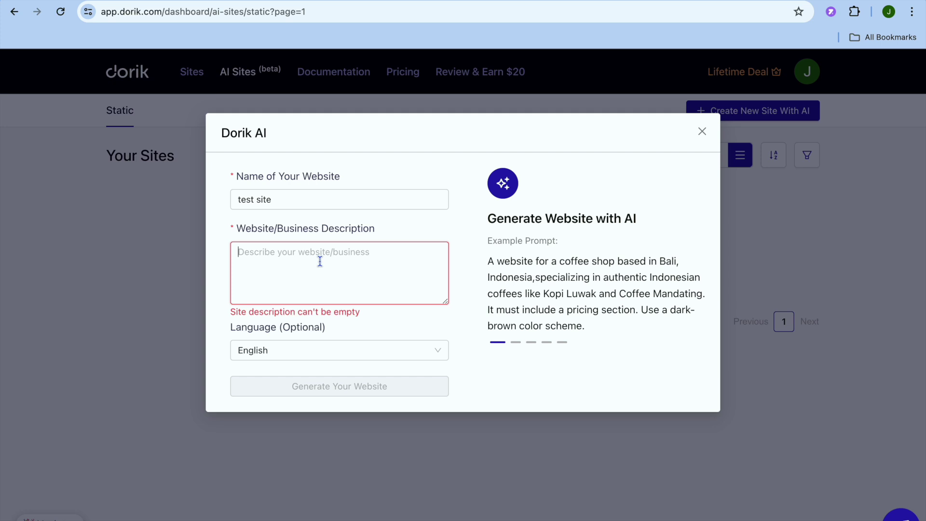
{"action": "type", "text": "i w"}
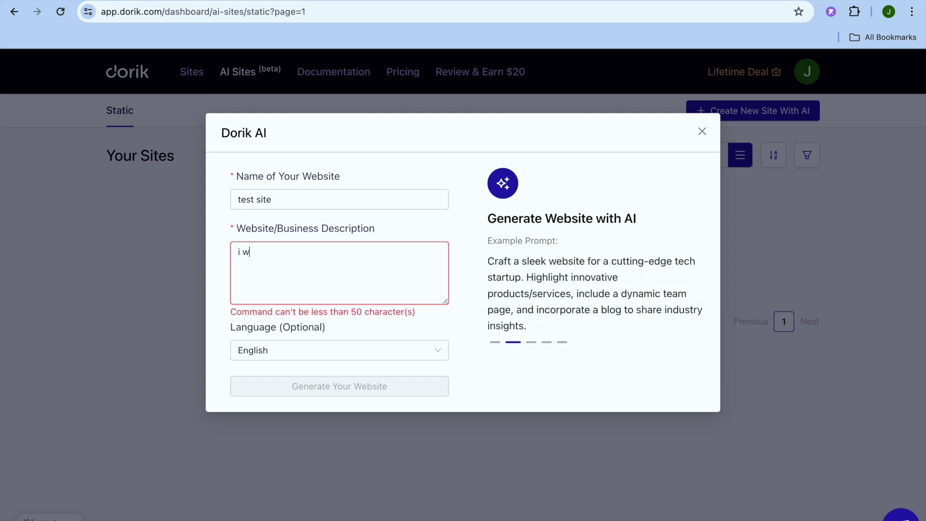
{"action": "type", "text": "ant to cre"}
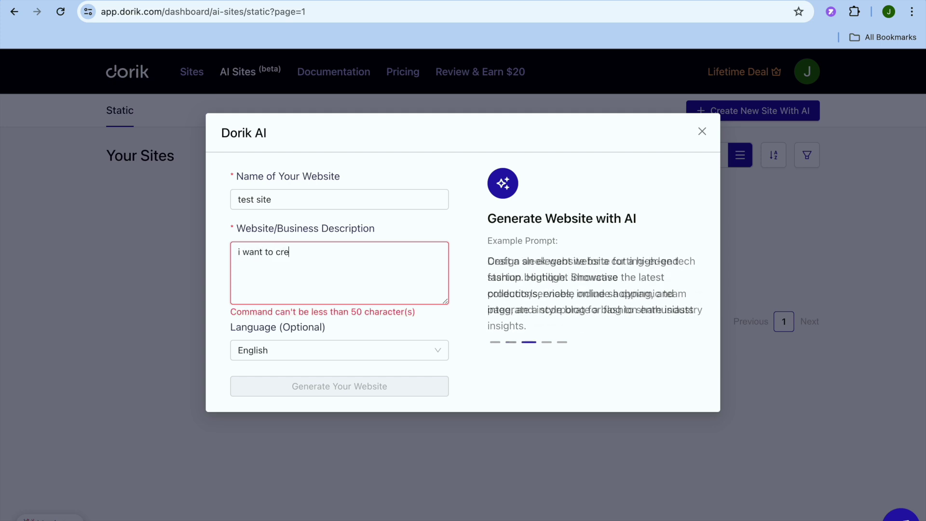
{"action": "type", "text": "ate a po"}
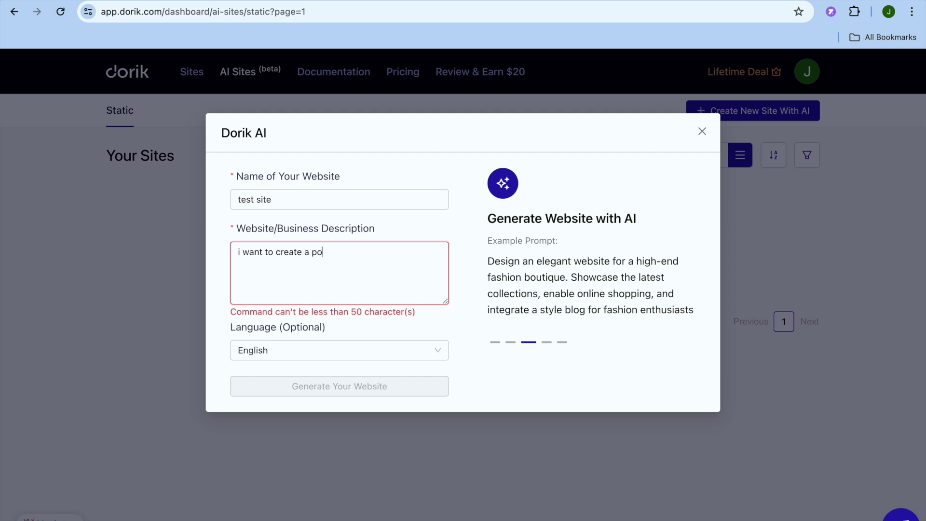
{"action": "type", "text": "rtfoli"}
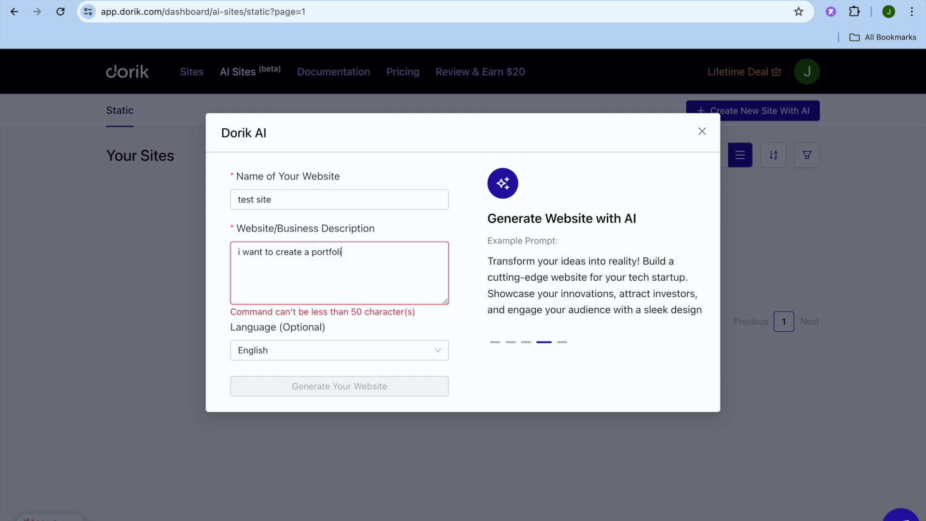
{"action": "type", "text": "o website to display my work."}
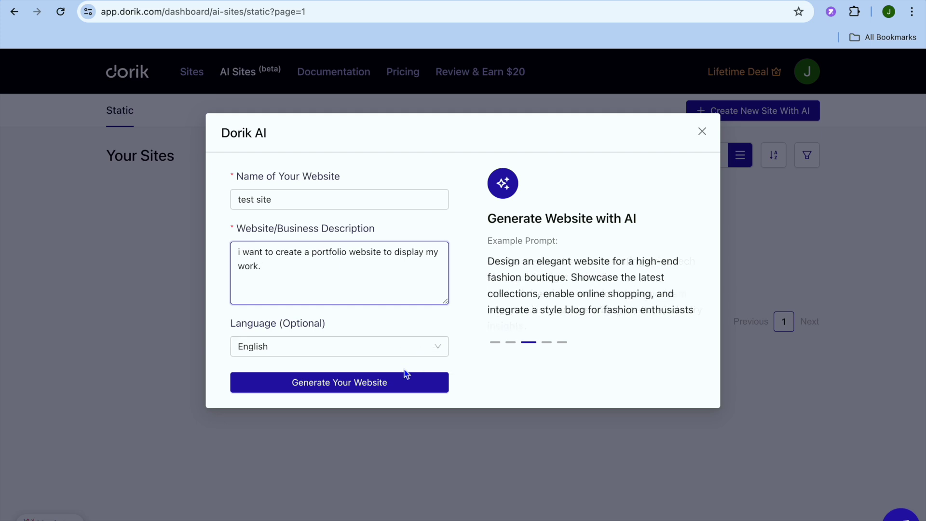
{"action": "left_click", "coordinate": [396, 383]}
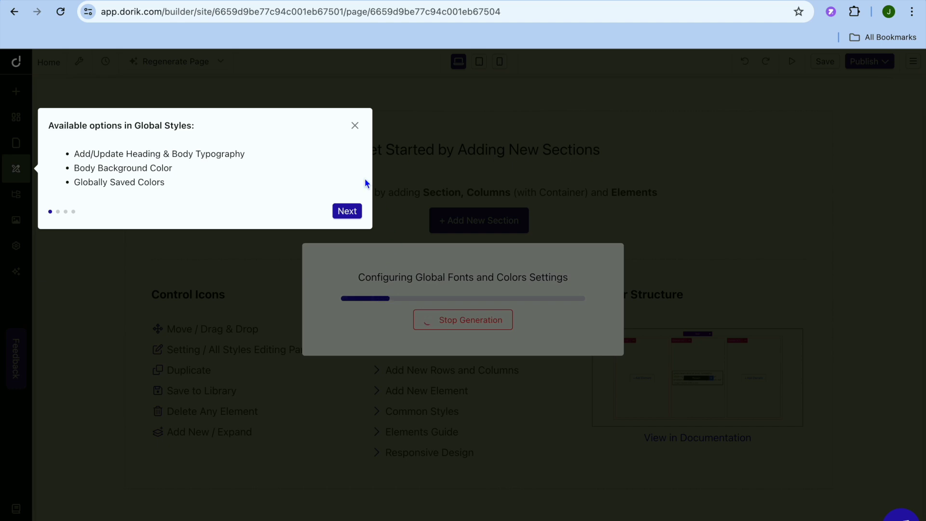
- Dismiss the Global Styles tip, review the generated Portfolio home page, and select the navigation logo
{"action": "left_click", "coordinate": [355, 126]}
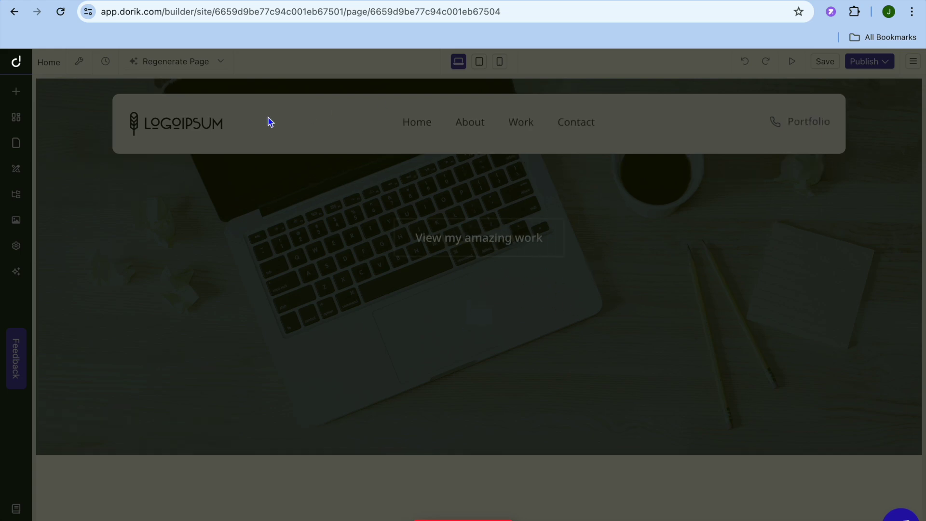
{"action": "scroll", "coordinate": [429, 184], "scroll_direction": "down", "scroll_amount": 1}
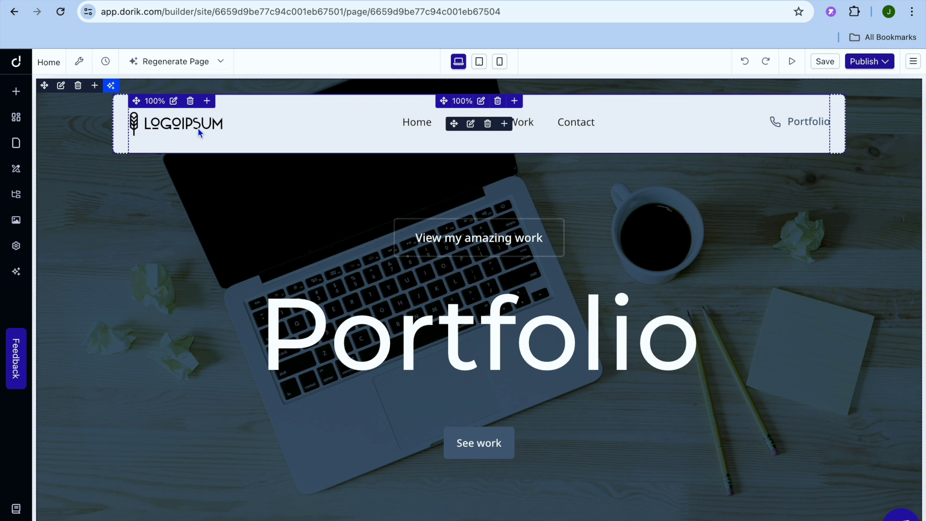
{"action": "left_click", "coordinate": [185, 120]}
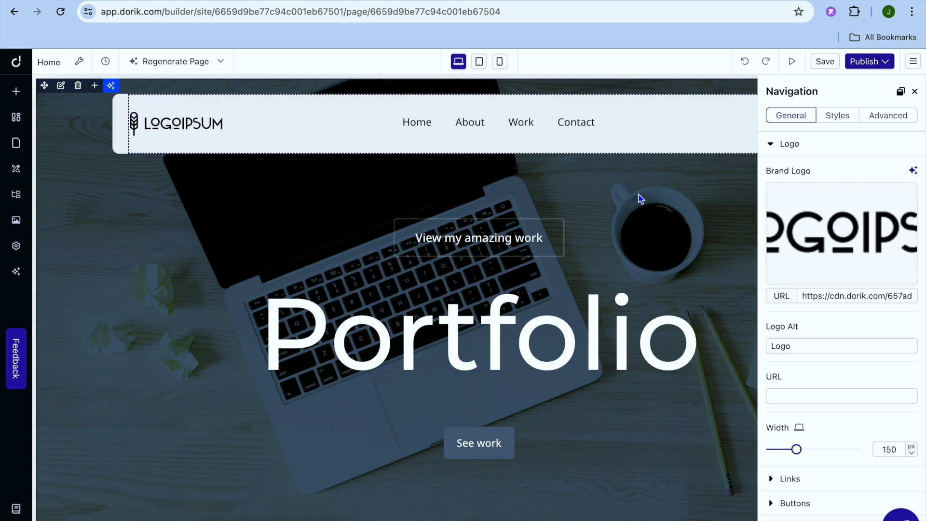
- Open Insert Media on Generate With AI for the navigation's Brand Logo
{"action": "mouse_move", "coordinate": [796, 244]}
{"action": "mouse_move", "coordinate": [842, 237]}
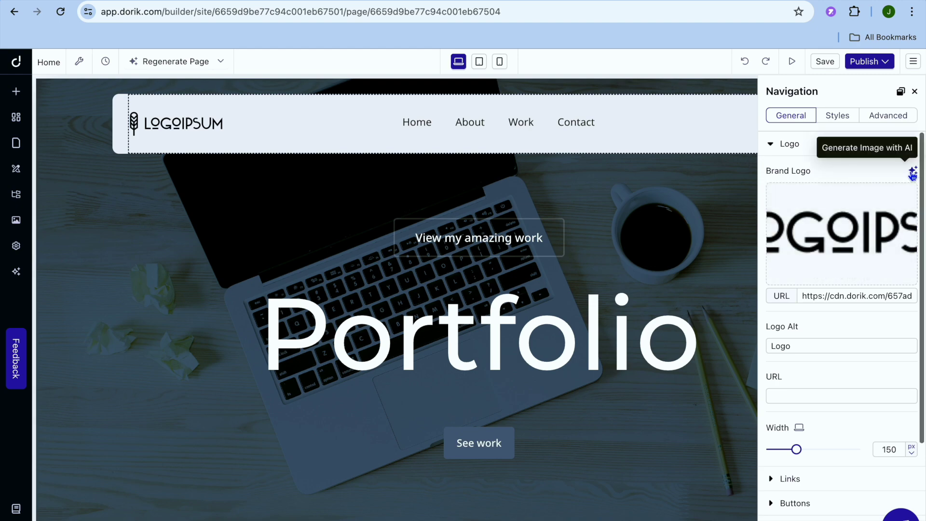
{"action": "left_click", "coordinate": [912, 173]}
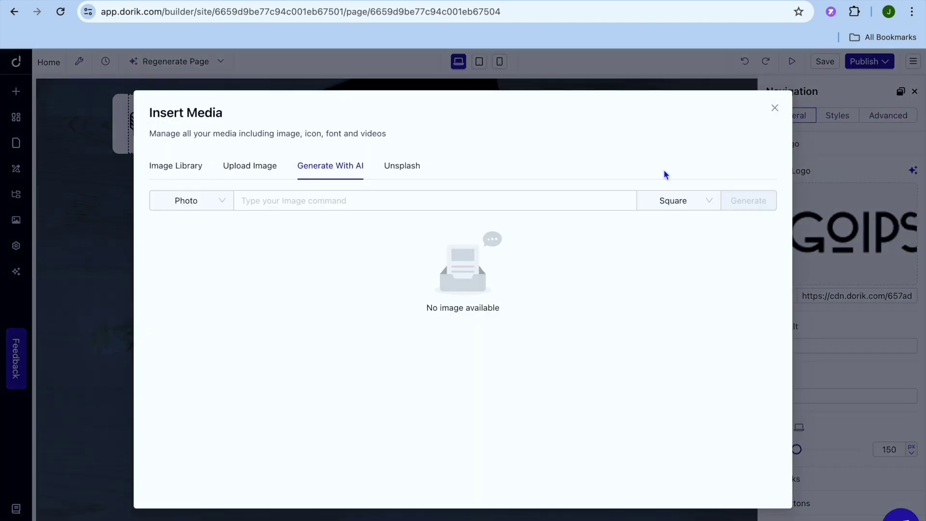
- Browse the Image Library, Upload, AI and Unsplash tabs, then close, keeping the LOGOIPSUM logo
{"action": "left_click", "coordinate": [291, 194]}
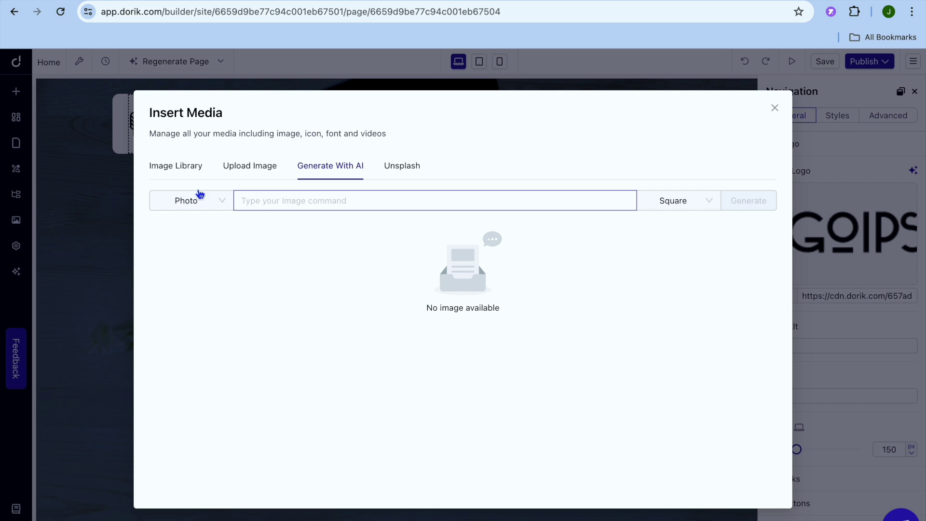
{"action": "left_click", "coordinate": [190, 168]}
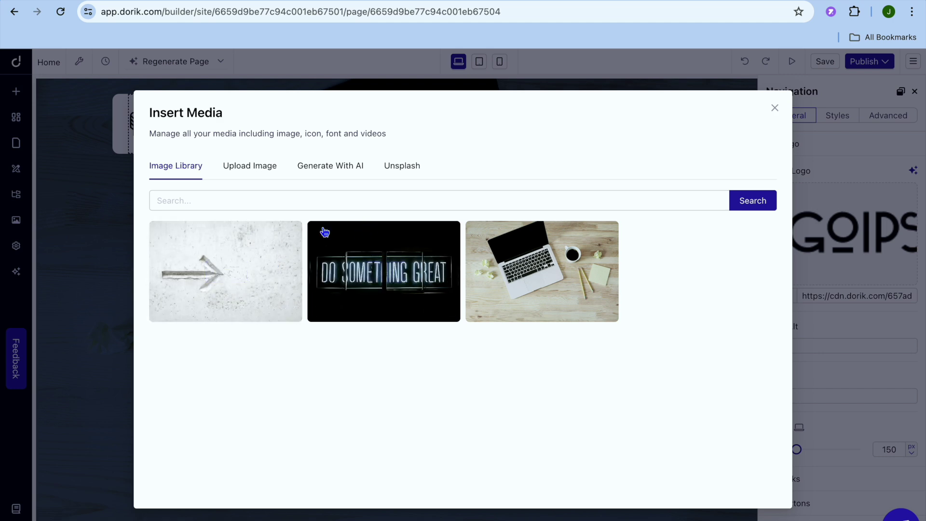
{"action": "left_click", "coordinate": [252, 169]}
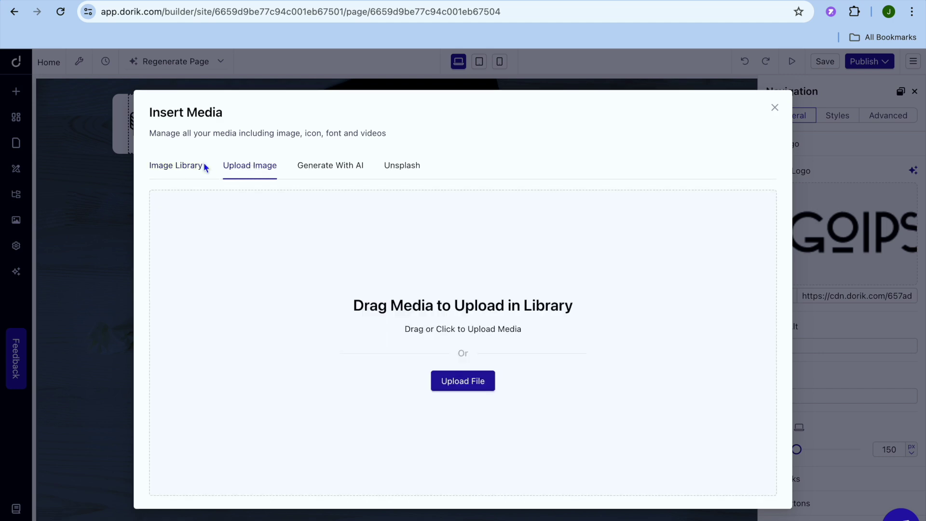
{"action": "left_click", "coordinate": [187, 165]}
{"action": "mouse_move", "coordinate": [217, 279]}
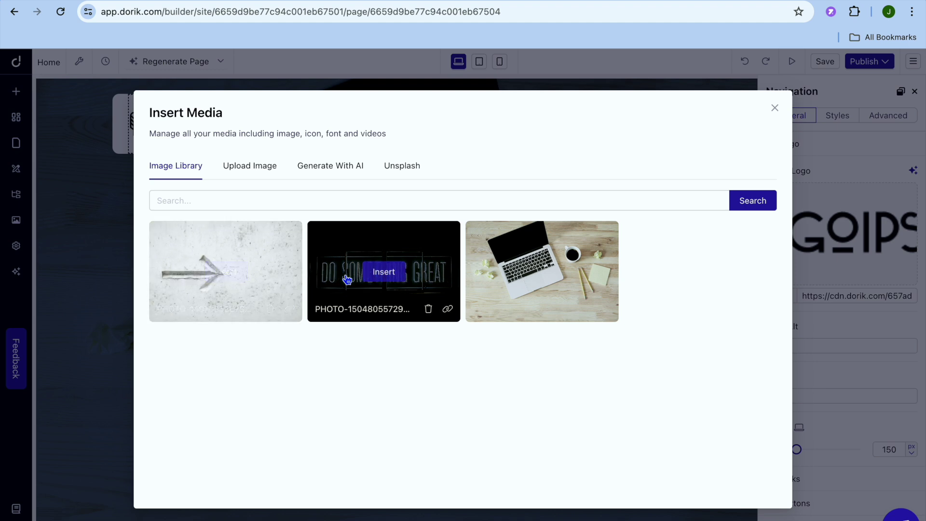
{"action": "left_click", "coordinate": [338, 164]}
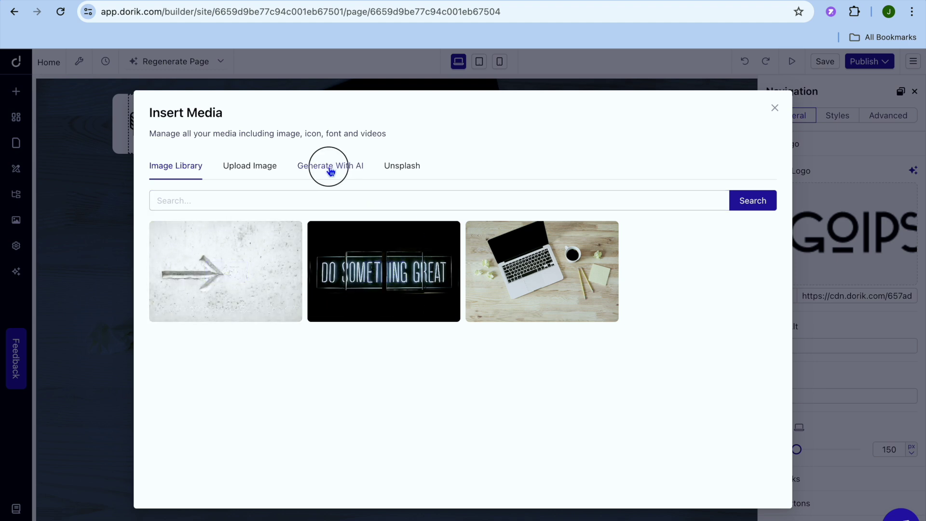
{"action": "left_click", "coordinate": [369, 203]}
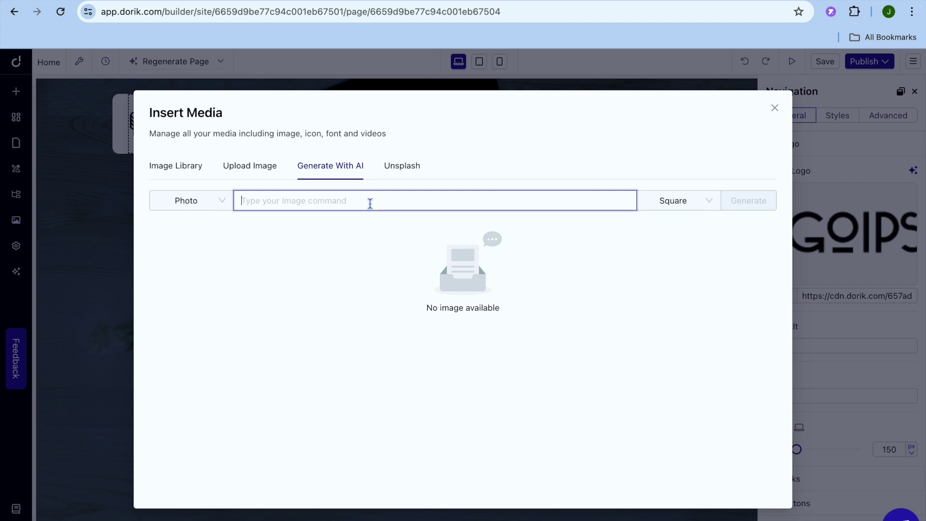
{"action": "left_click", "coordinate": [404, 167]}
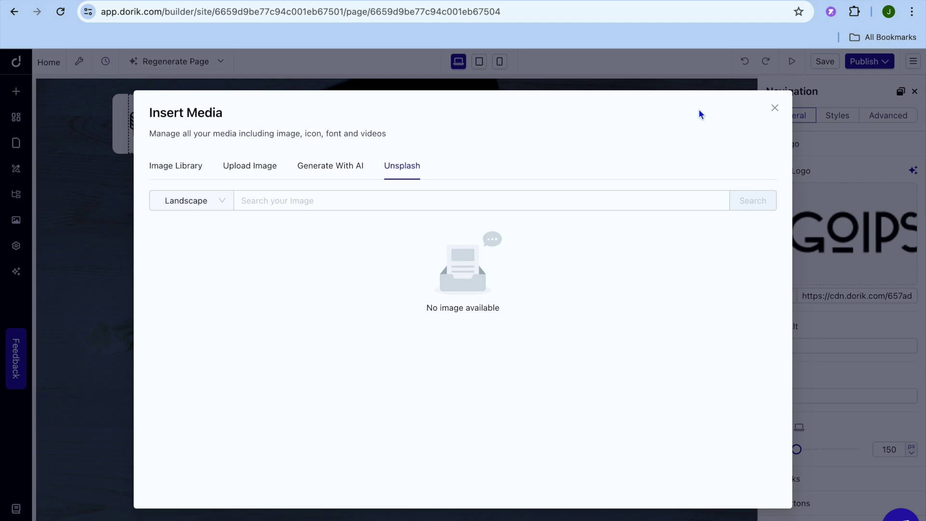
{"action": "left_click", "coordinate": [775, 108]}
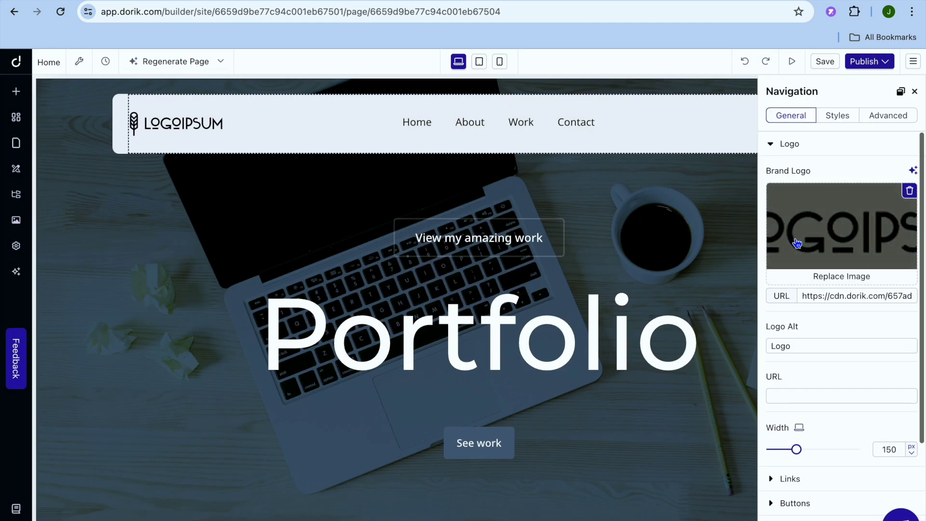
- Review the navigation's Links, Styles and Advanced settings, then close the Navigation panel
{"action": "scroll", "coordinate": [845, 355], "scroll_direction": "down", "scroll_amount": 3}
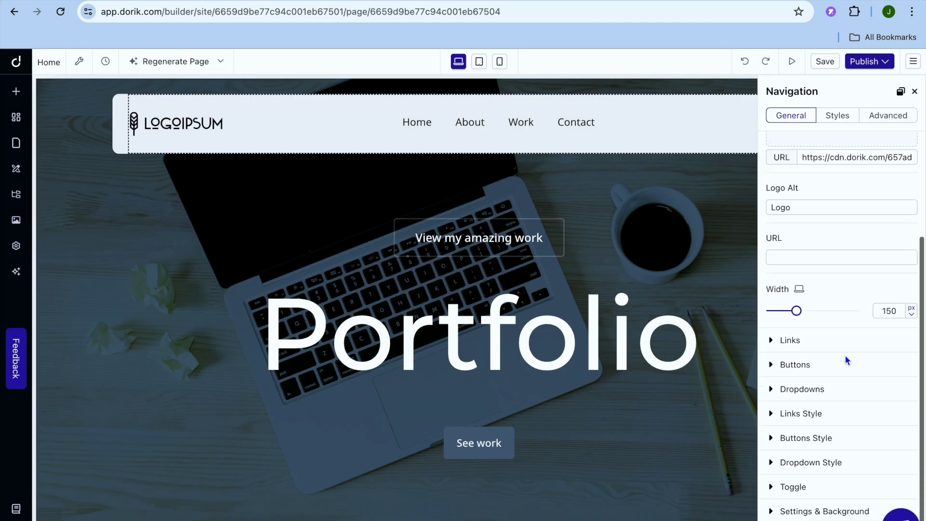
{"action": "left_click", "coordinate": [790, 341]}
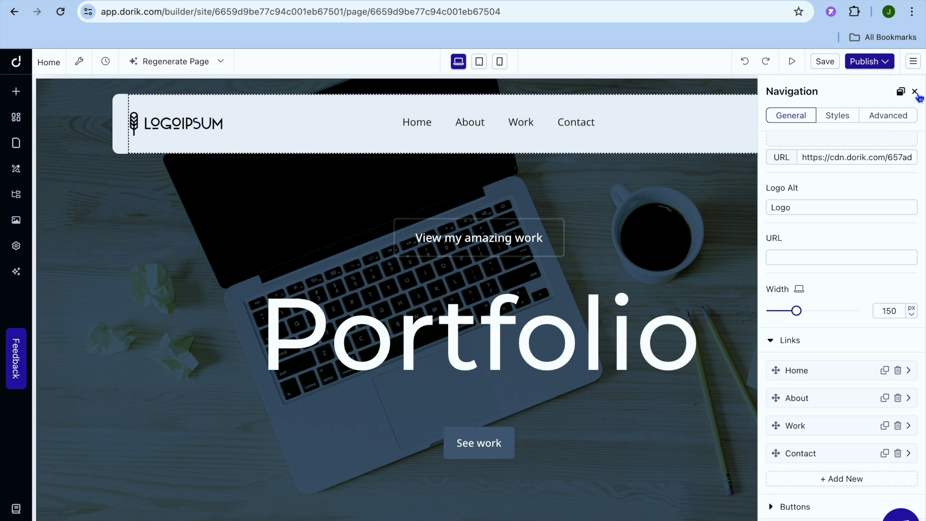
{"action": "left_click", "coordinate": [841, 121]}
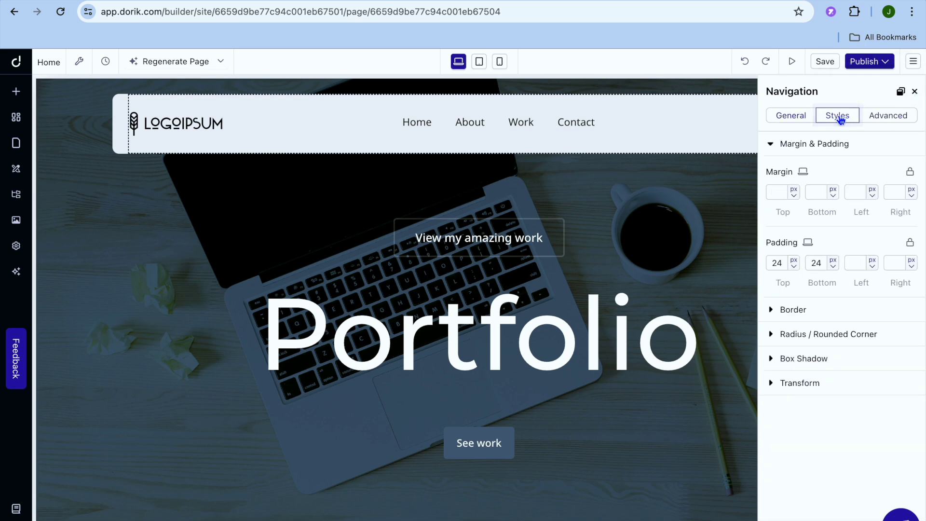
{"action": "left_click", "coordinate": [876, 124]}
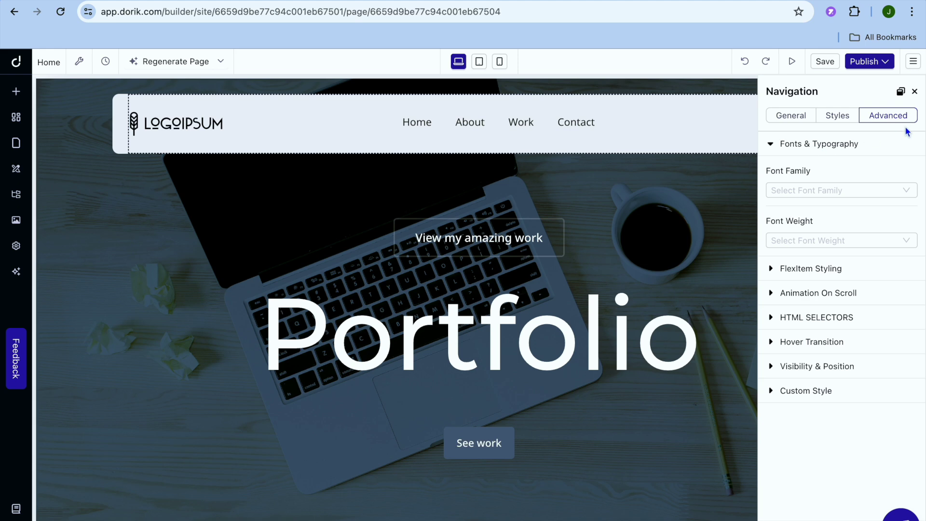
{"action": "left_click", "coordinate": [916, 93]}
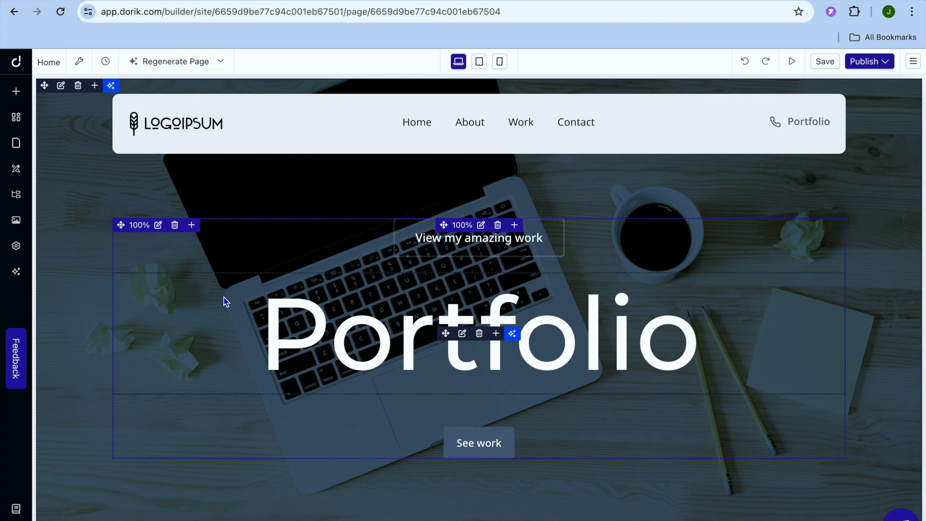
- Inspect the Portfolio heading and See work button, then add a 100-layout full-width container
{"action": "left_click", "coordinate": [270, 335]}
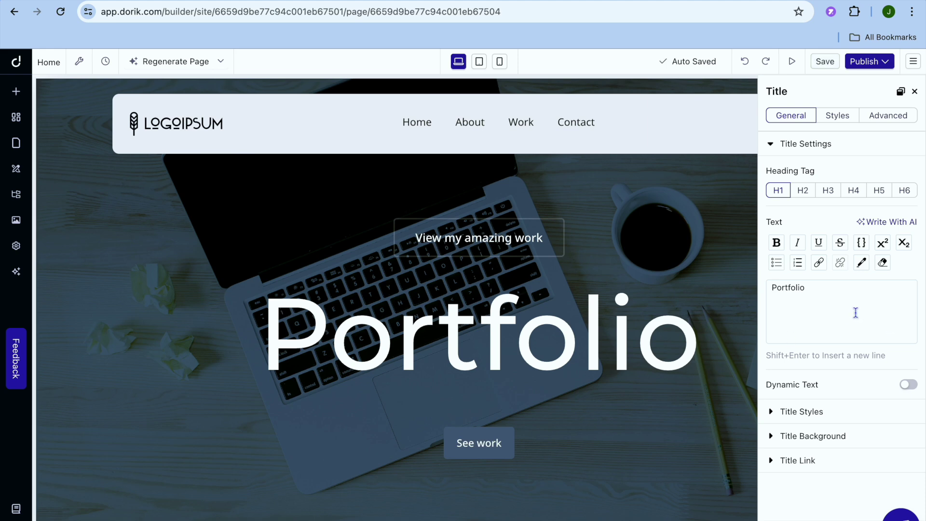
{"action": "left_click_drag", "start_coordinate": [815, 291], "coordinate": [766, 292]}
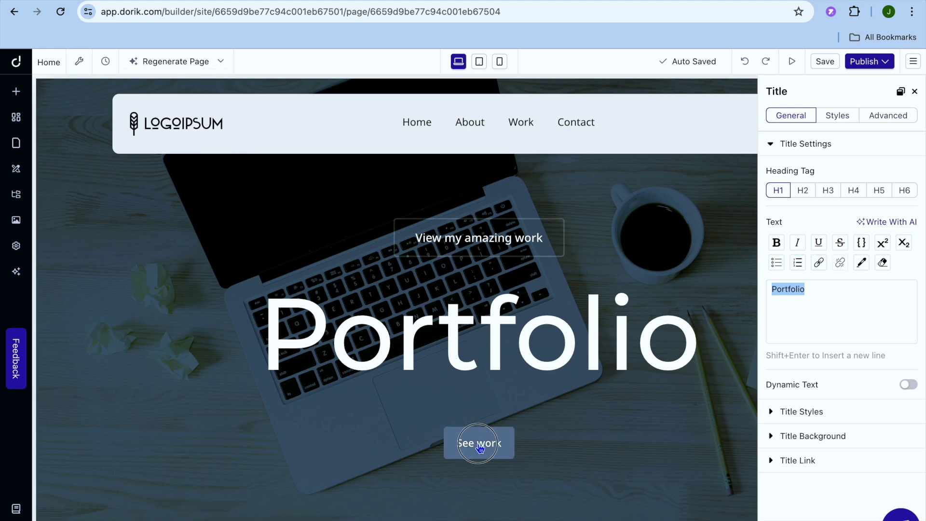
{"action": "left_click", "coordinate": [478, 443]}
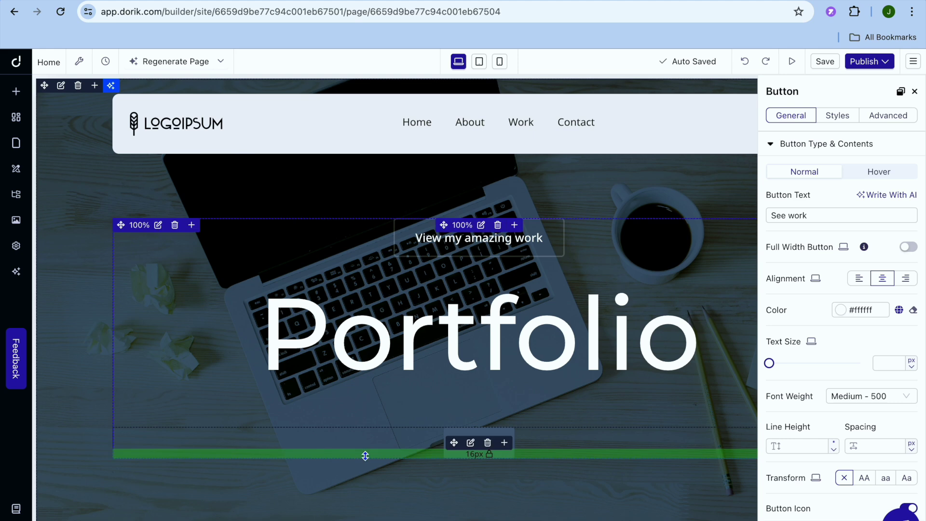
{"action": "left_click", "coordinate": [306, 392]}
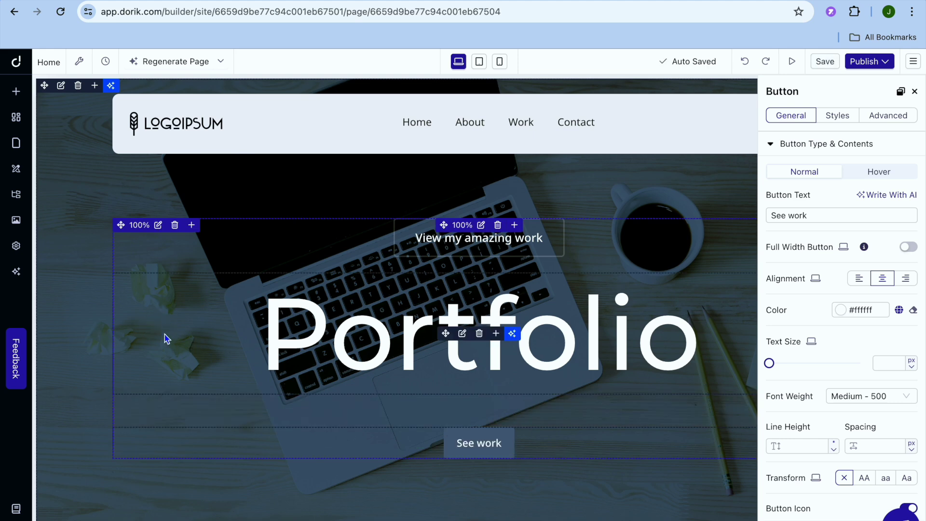
{"action": "left_click", "coordinate": [192, 225]}
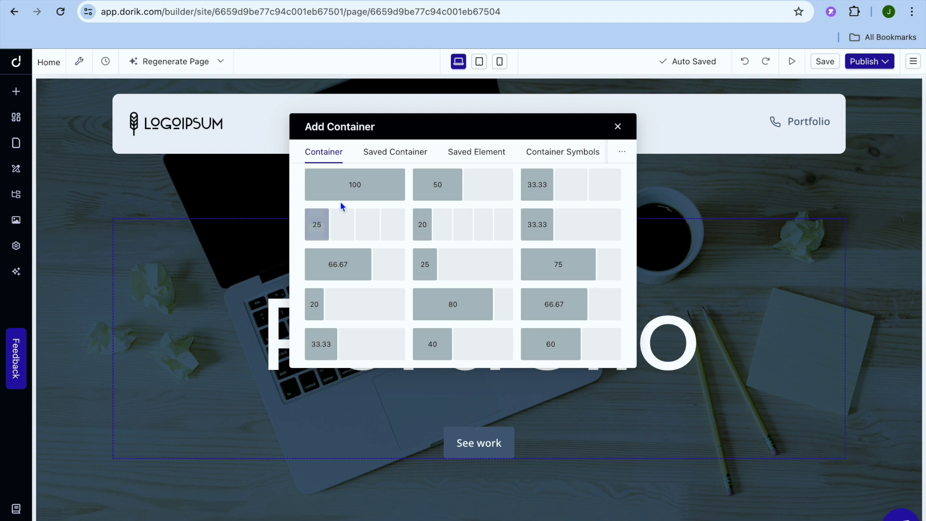
{"action": "left_click", "coordinate": [351, 192]}
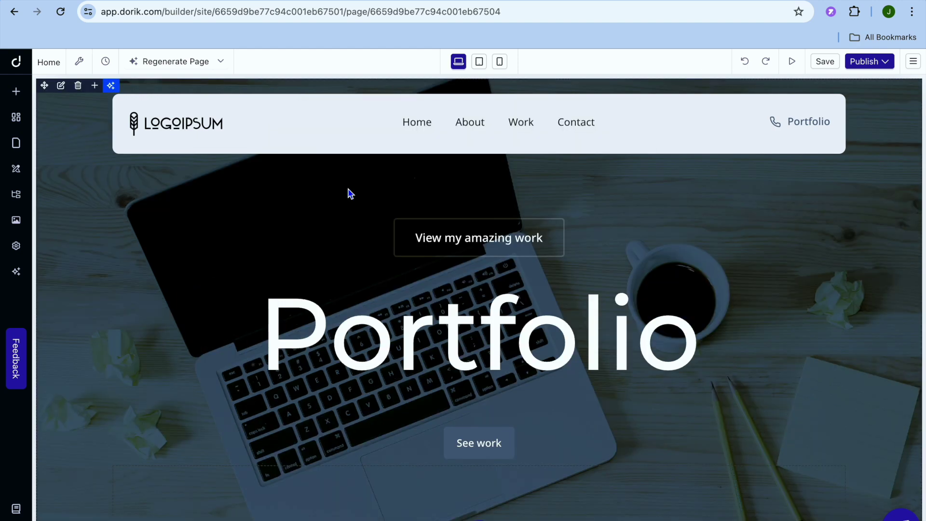
- Browse the list of elements available to add to the page
{"action": "scroll", "coordinate": [300, 273], "scroll_direction": "down", "scroll_amount": 8}
{"action": "scroll", "coordinate": [300, 279], "scroll_direction": "up", "scroll_amount": 1}
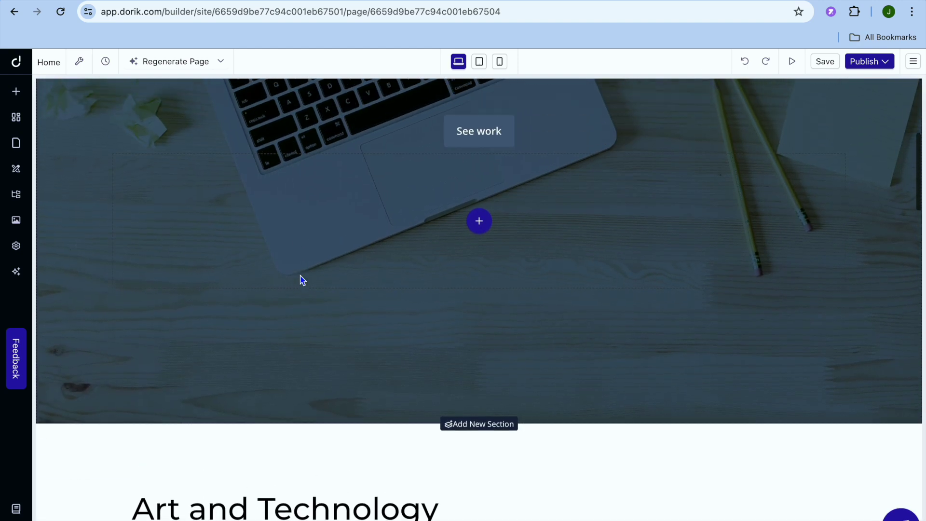
{"action": "left_click", "coordinate": [17, 93]}
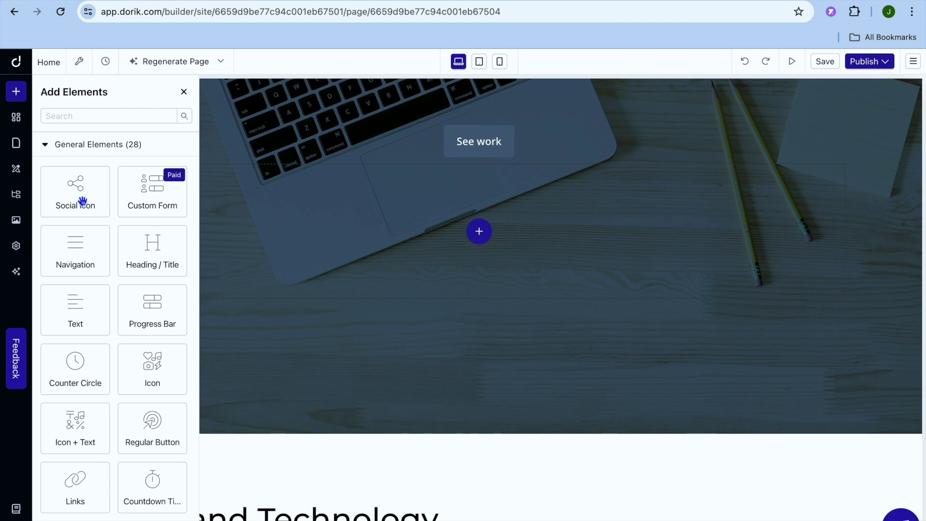
{"action": "scroll", "coordinate": [89, 250], "scroll_direction": "down", "scroll_amount": 1}
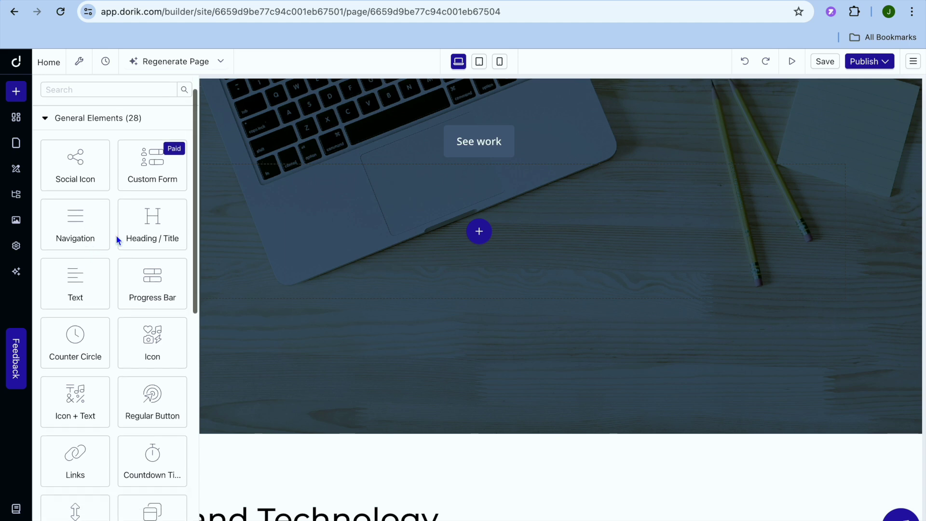
{"action": "scroll", "coordinate": [140, 229], "scroll_direction": "down", "scroll_amount": 3}
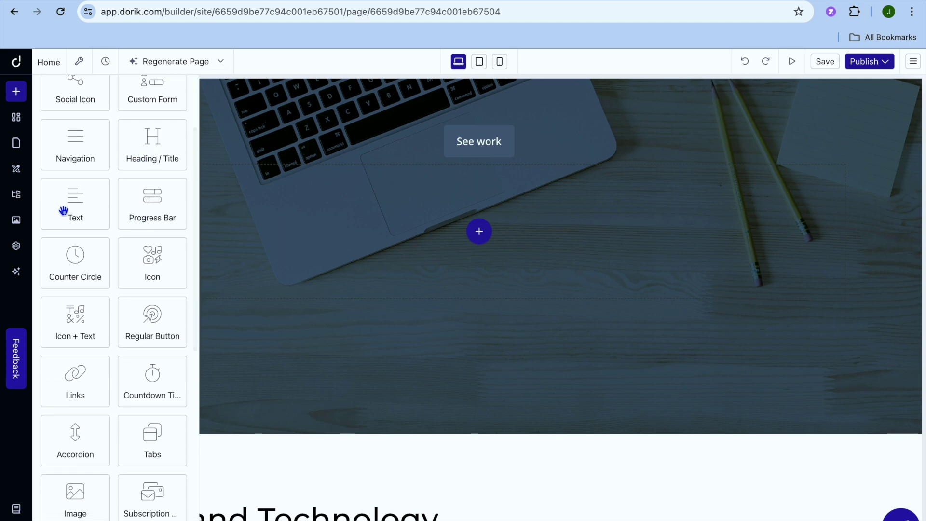
{"action": "scroll", "coordinate": [158, 205], "scroll_direction": "down", "scroll_amount": 2}
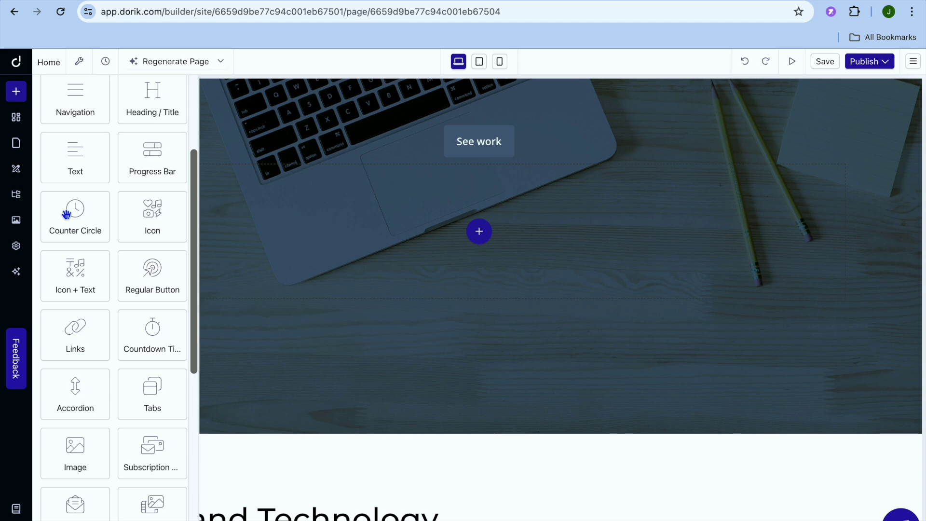
{"action": "scroll", "coordinate": [66, 214], "scroll_direction": "down", "scroll_amount": 12}
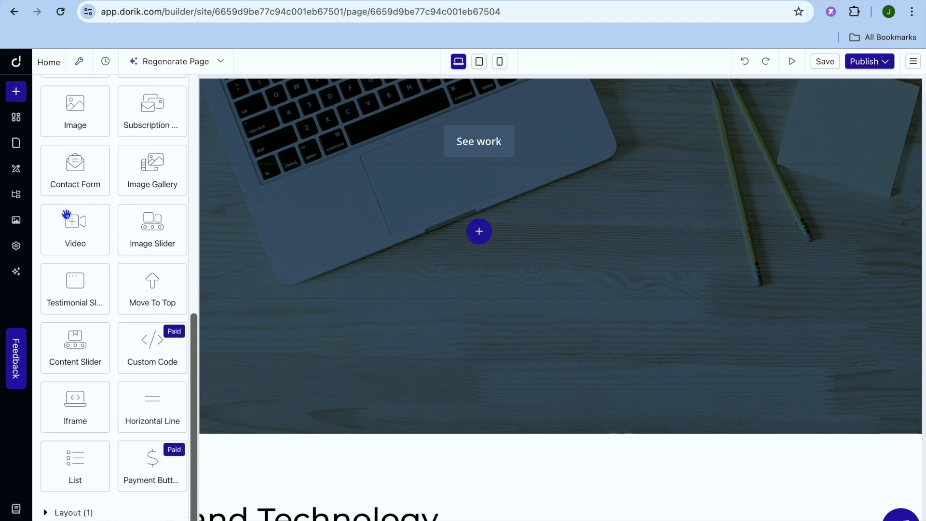
{"action": "scroll", "coordinate": [67, 213], "scroll_direction": "up", "scroll_amount": 15}
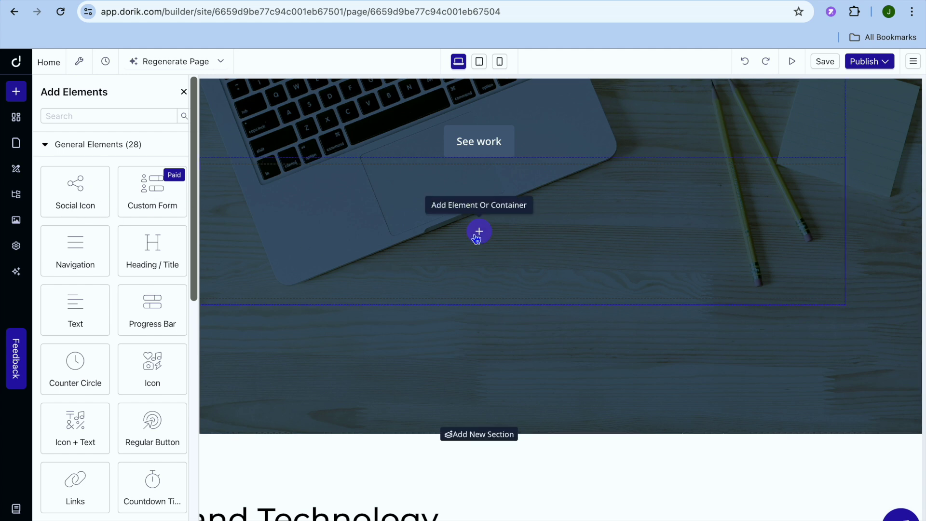
- Insert a Contact Form element into the hero section
{"action": "left_click", "coordinate": [416, 257]}
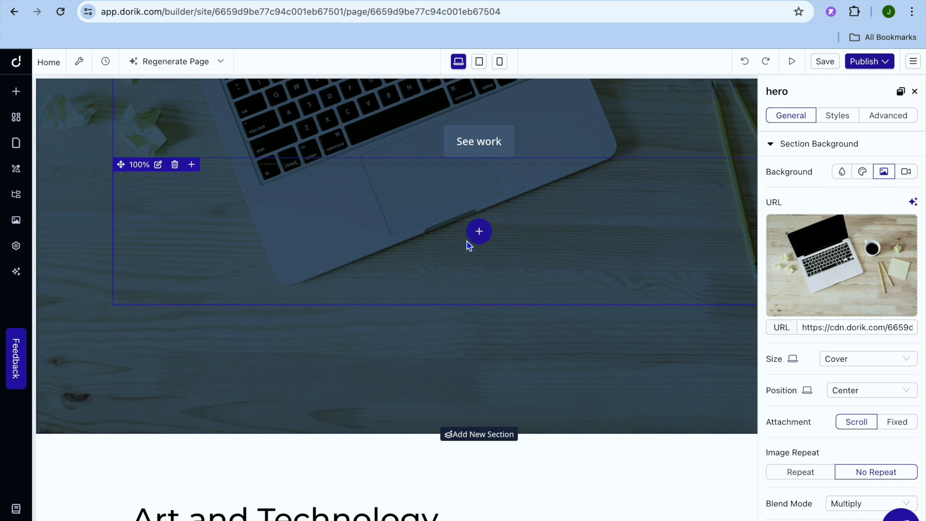
{"action": "left_click", "coordinate": [480, 233]}
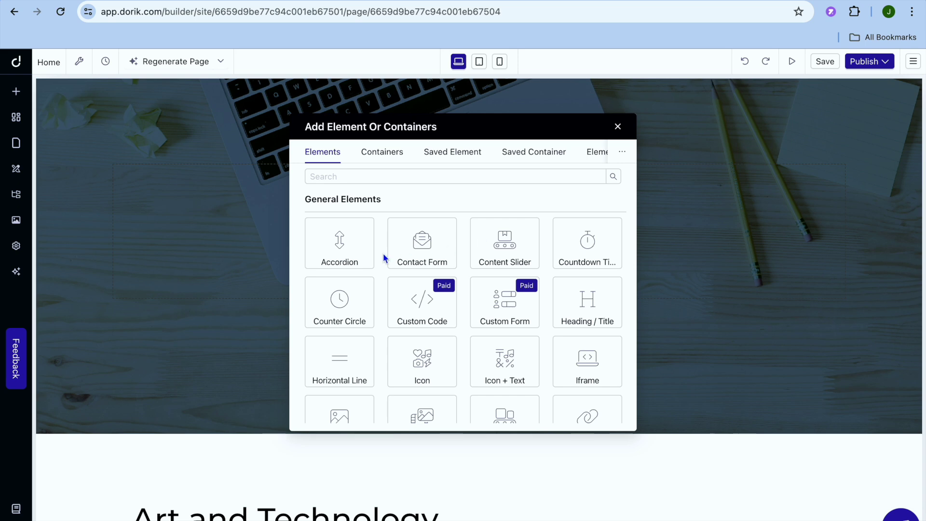
{"action": "left_click", "coordinate": [417, 253]}
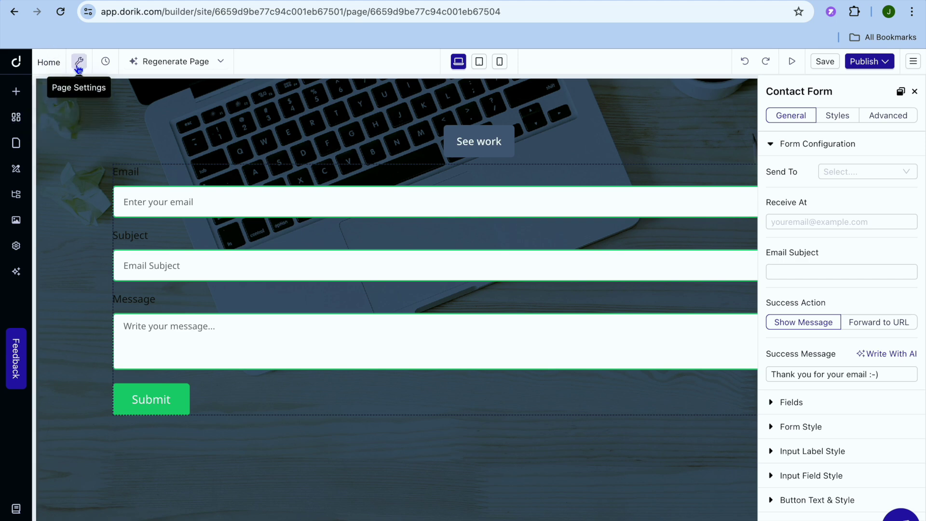
{"action": "left_click", "coordinate": [79, 68]}
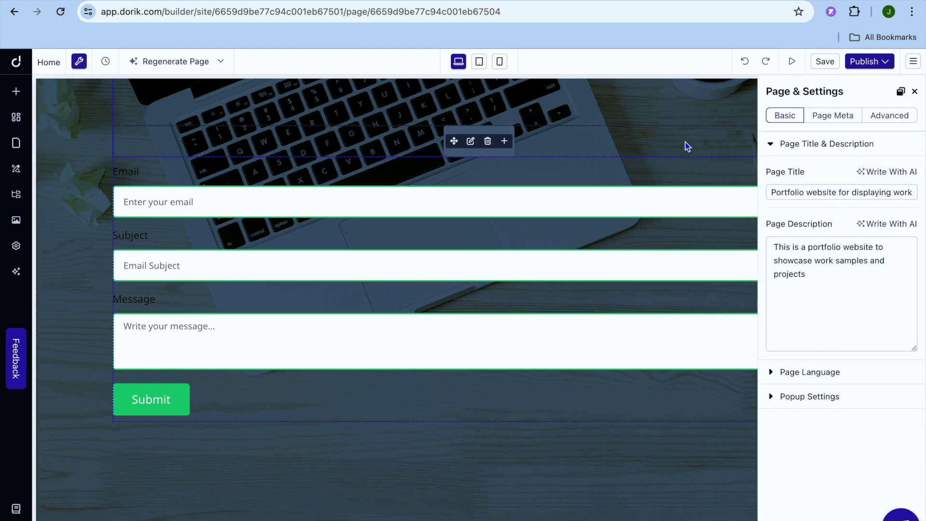
- Review the page's Title, Description, Page Meta and Advanced header/footer code settings
{"action": "left_click", "coordinate": [809, 192]}
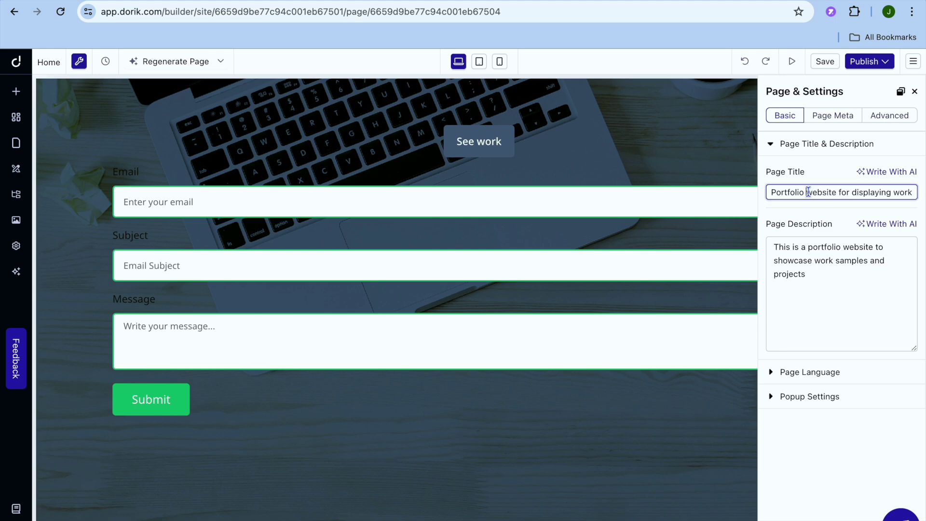
{"action": "left_click", "coordinate": [815, 282]}
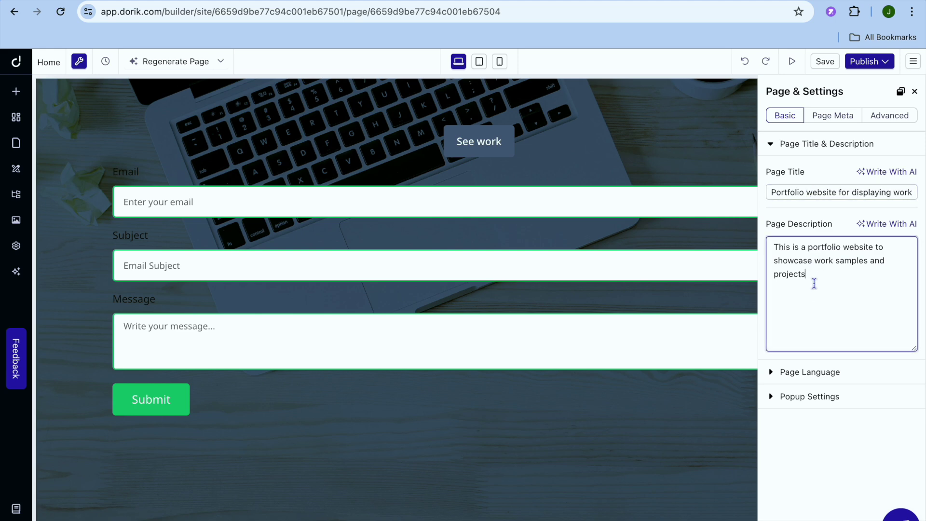
{"action": "left_click", "coordinate": [833, 118]}
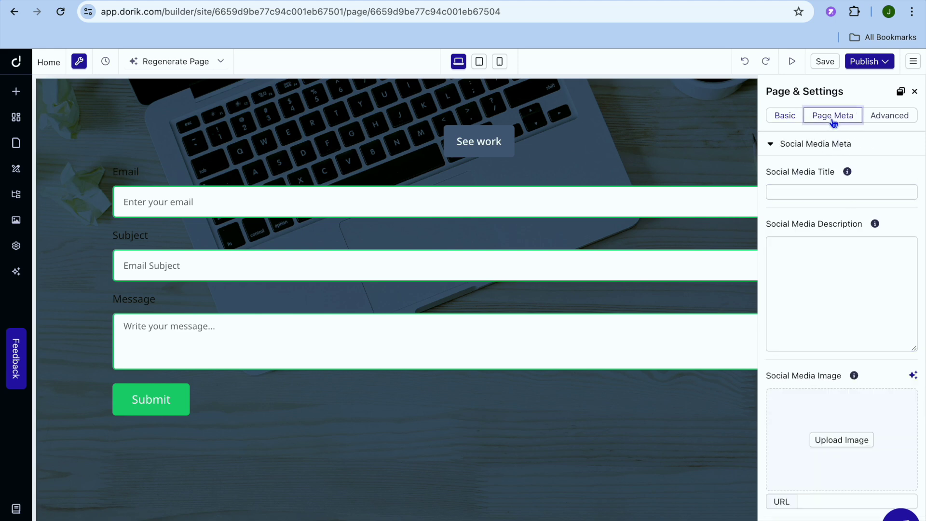
{"action": "left_click", "coordinate": [892, 118]}
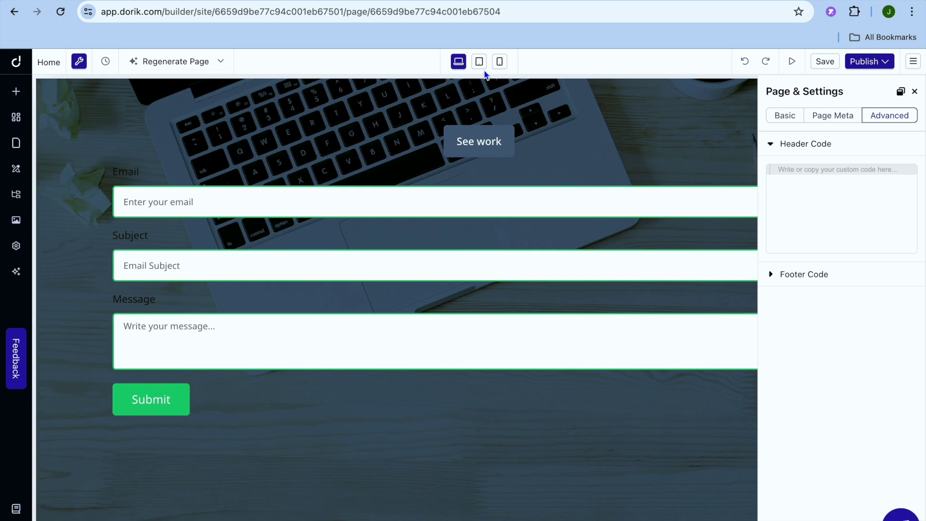
{"action": "left_click", "coordinate": [479, 62]}
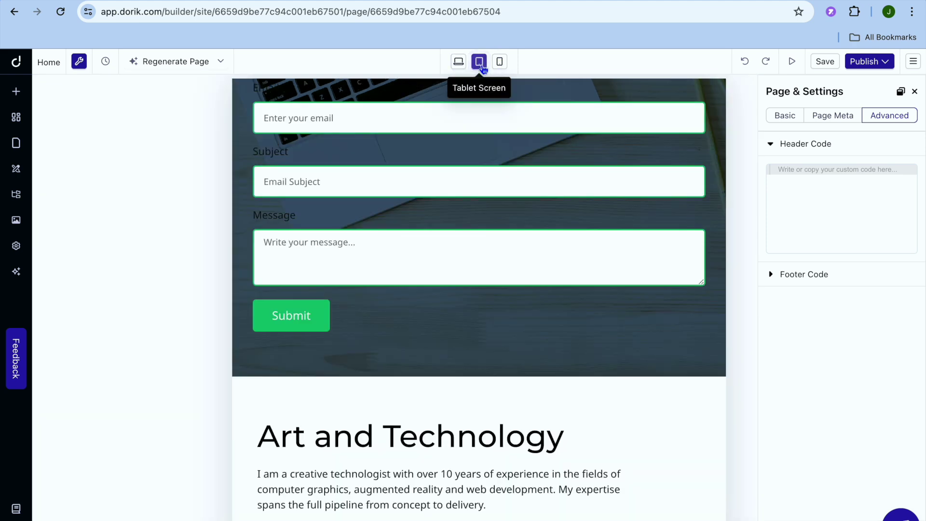
- Preview at mobile width and expand the Saved SECTION group in Components
{"action": "left_click", "coordinate": [499, 63]}
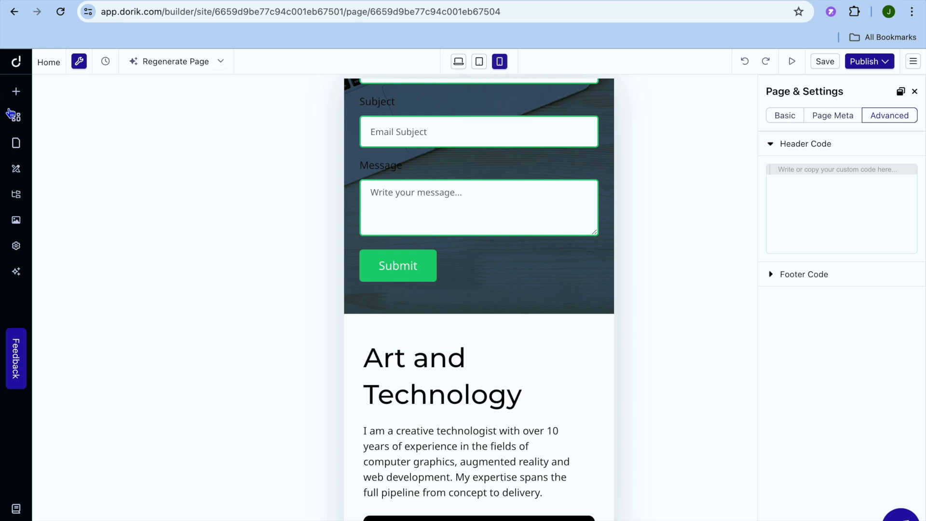
{"action": "left_click", "coordinate": [14, 121]}
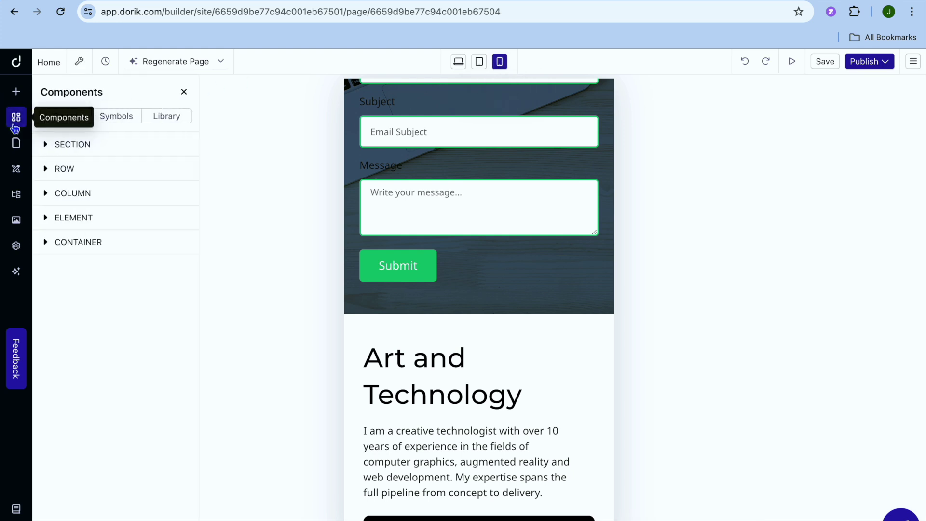
{"action": "left_click", "coordinate": [91, 154]}
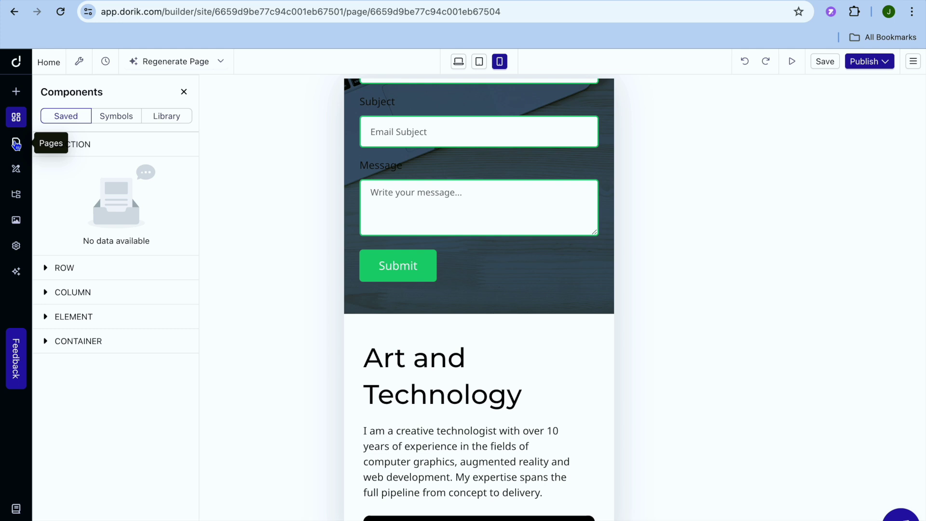
- Add a new Untitled page under Regular Pages and show it at desktop width
{"action": "left_click", "coordinate": [17, 145]}
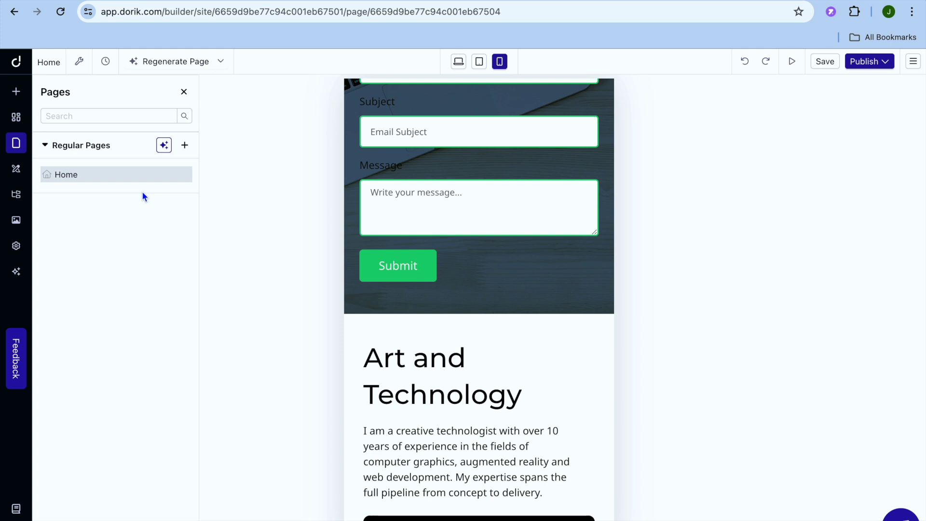
{"action": "left_click", "coordinate": [186, 147]}
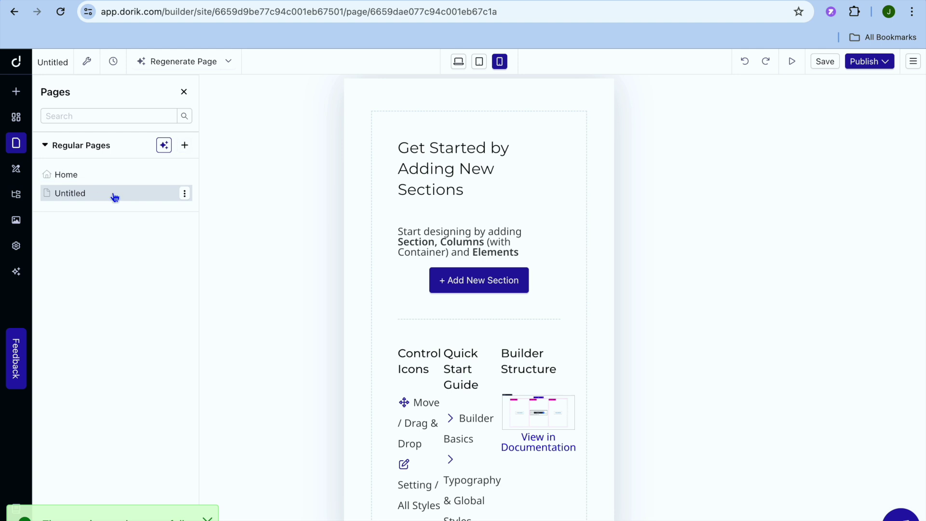
{"action": "left_click", "coordinate": [460, 62]}
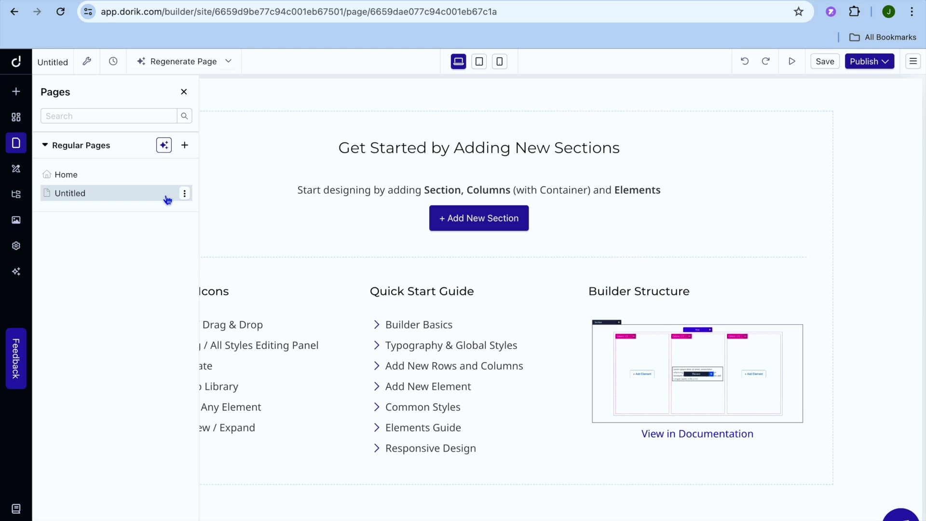
{"action": "left_click", "coordinate": [471, 220]}
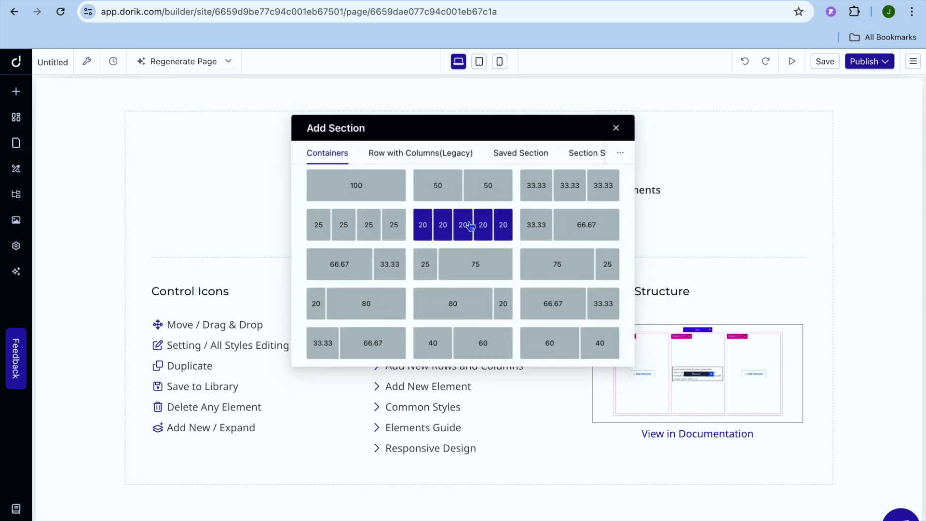
- Add a 100 full-width section holding the H1 heading 'My Page Title or Heading'
{"action": "left_click", "coordinate": [343, 184]}
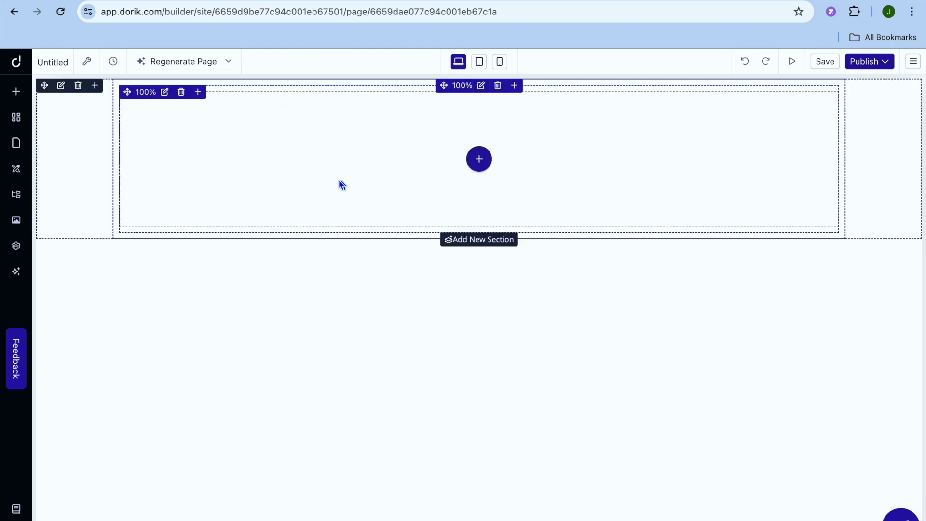
{"action": "left_click", "coordinate": [479, 159]}
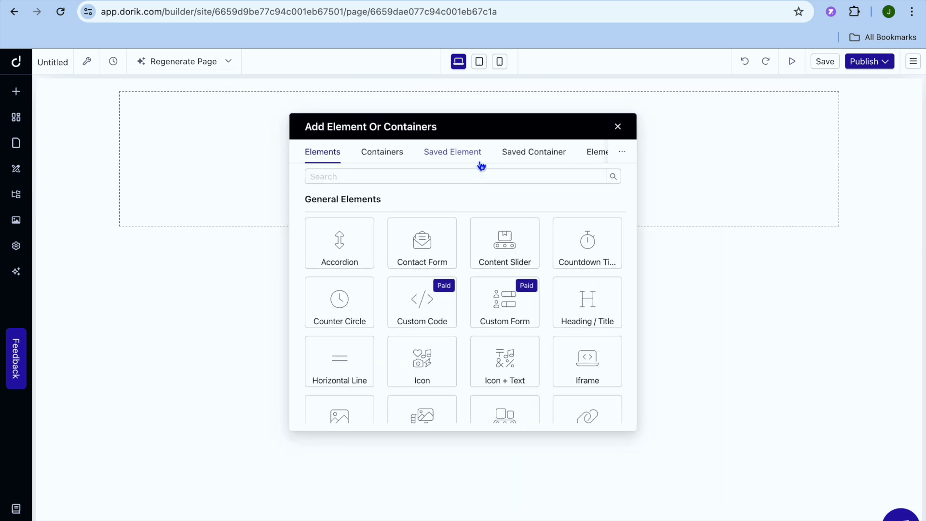
{"action": "left_click", "coordinate": [586, 304]}
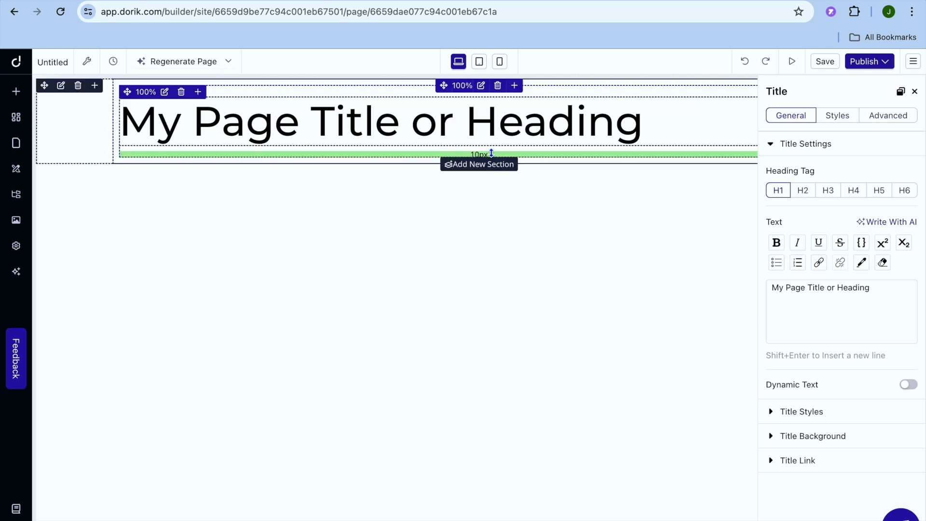
{"action": "left_click", "coordinate": [492, 167]}
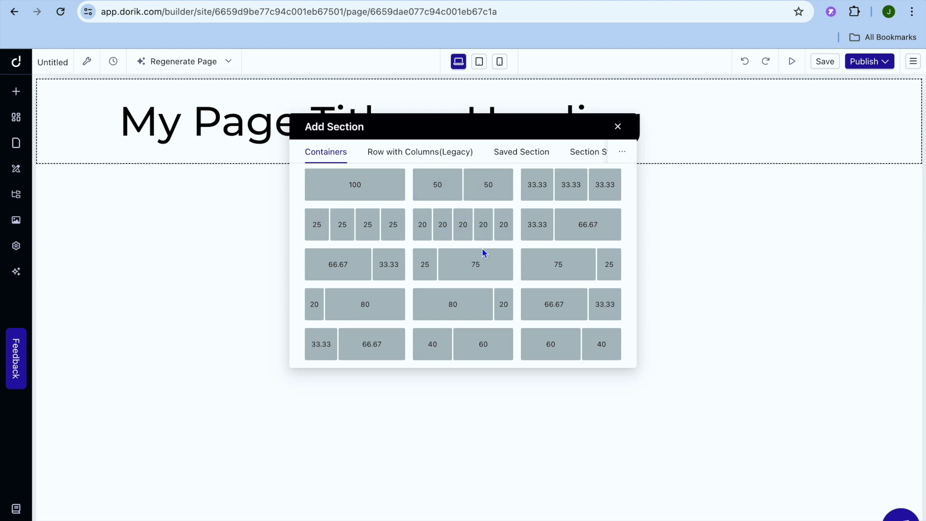
- Add a second full-width section with a paragraph Text element, then open the Pages panel
{"action": "left_click", "coordinate": [338, 190]}
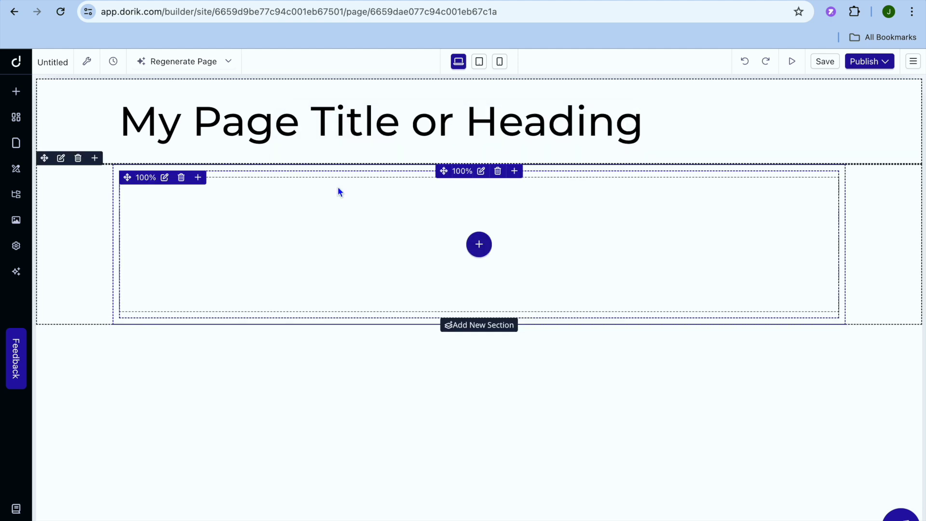
{"action": "left_click", "coordinate": [479, 244]}
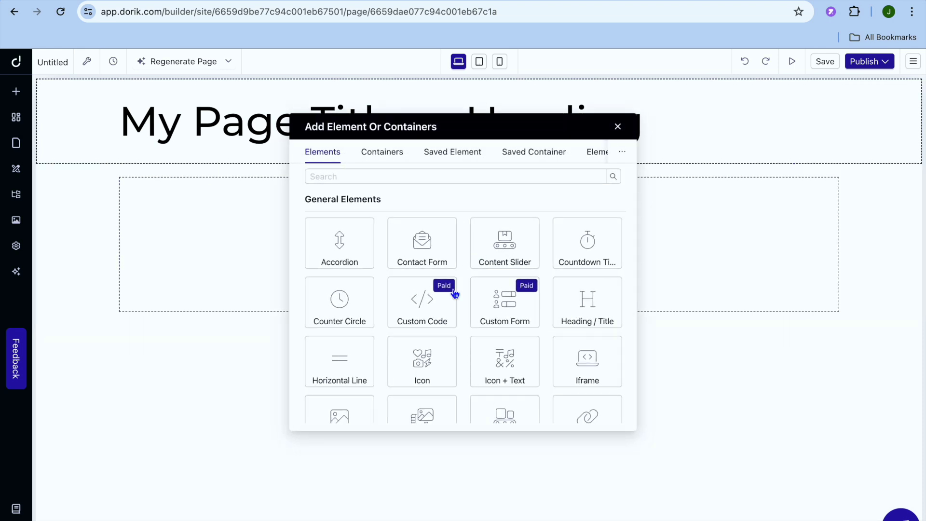
{"action": "scroll", "coordinate": [455, 293], "scroll_direction": "down", "scroll_amount": 5}
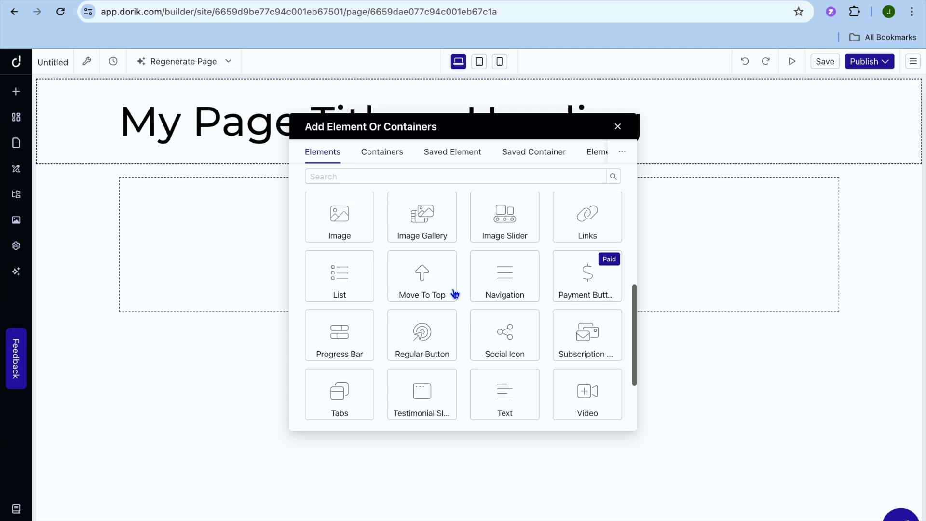
{"action": "scroll", "coordinate": [455, 292], "scroll_direction": "down", "scroll_amount": 1}
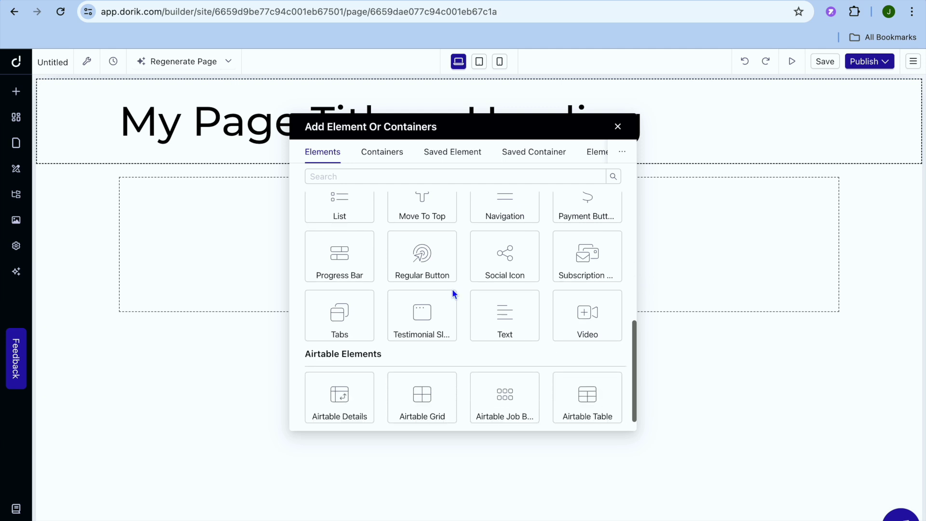
{"action": "scroll", "coordinate": [452, 288], "scroll_direction": "up", "scroll_amount": 2}
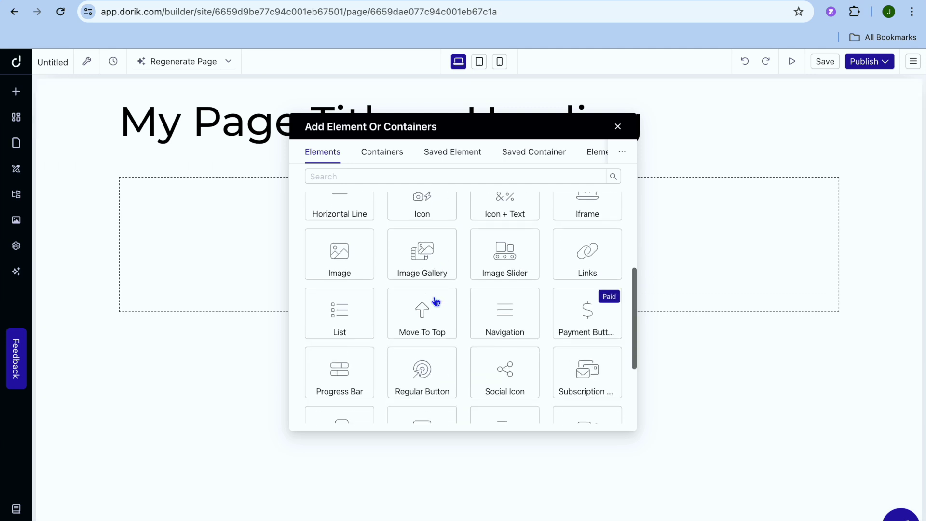
{"action": "scroll", "coordinate": [436, 301], "scroll_direction": "down", "scroll_amount": 2}
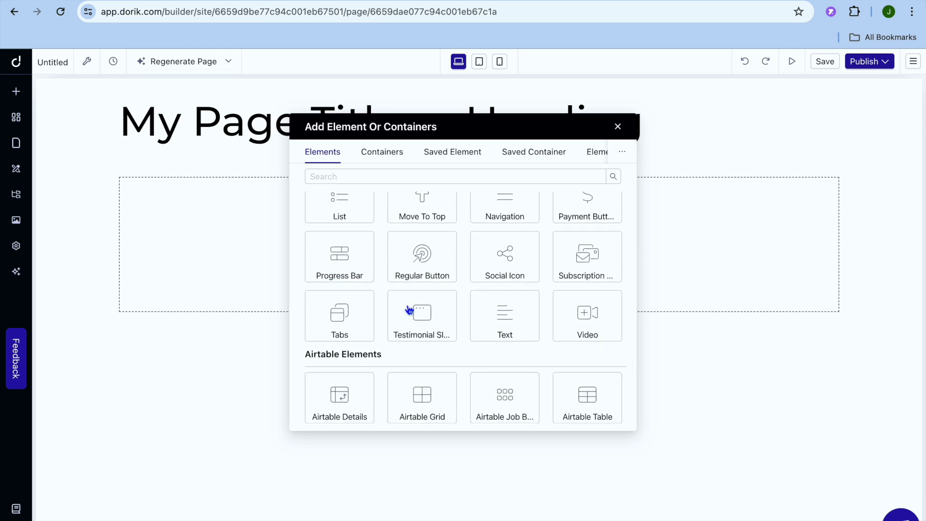
{"action": "left_click", "coordinate": [515, 320]}
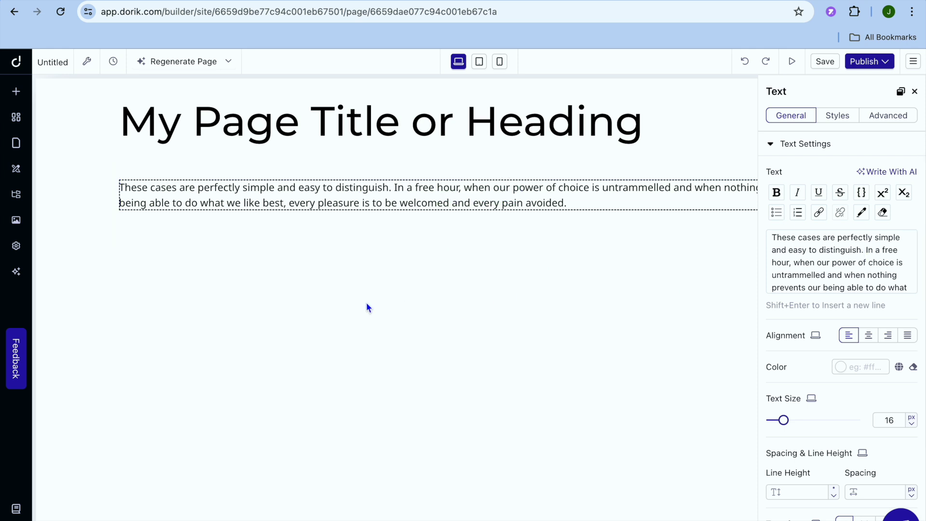
{"action": "left_click", "coordinate": [17, 201]}
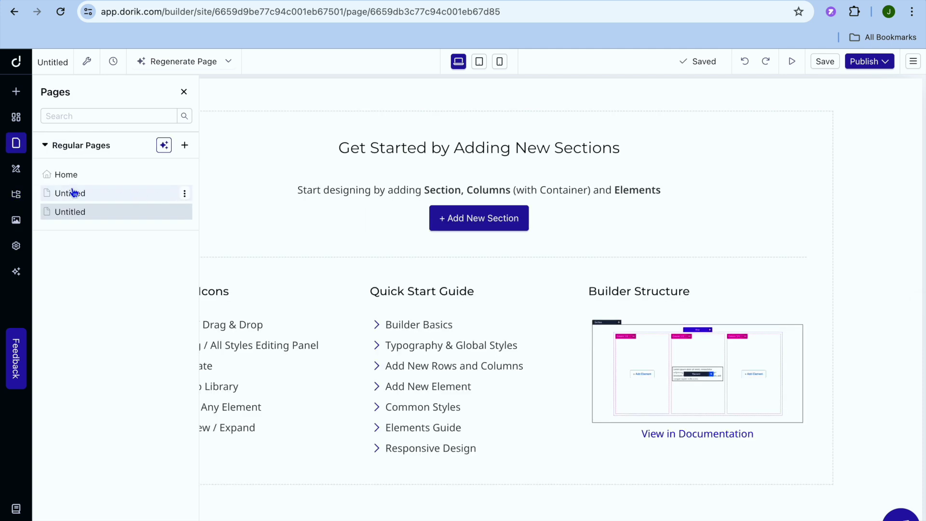
- Rename the first Untitled page to 'test' through Update Slug & Name and save
{"action": "left_click", "coordinate": [16, 145]}
{"action": "left_click", "coordinate": [15, 143]}
{"action": "mouse_move", "coordinate": [85, 199]}
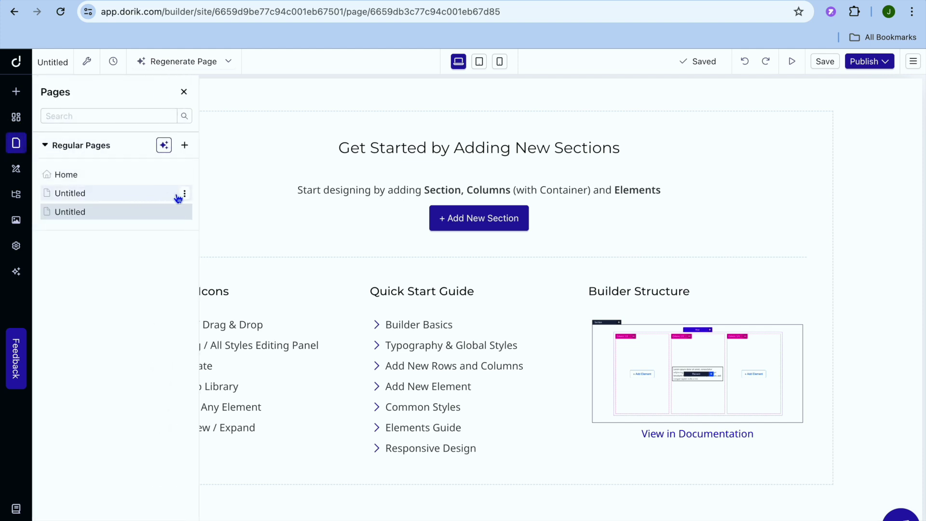
{"action": "left_click", "coordinate": [184, 196]}
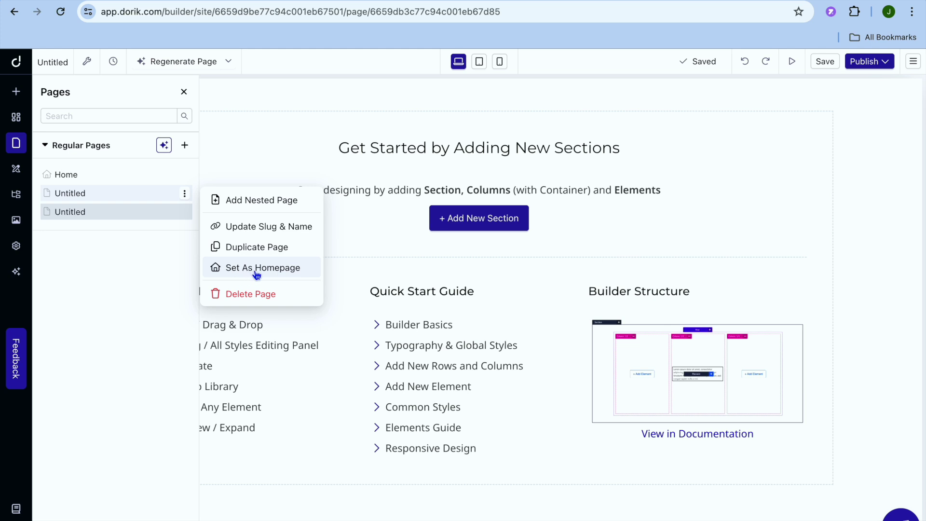
{"action": "left_click", "coordinate": [272, 234]}
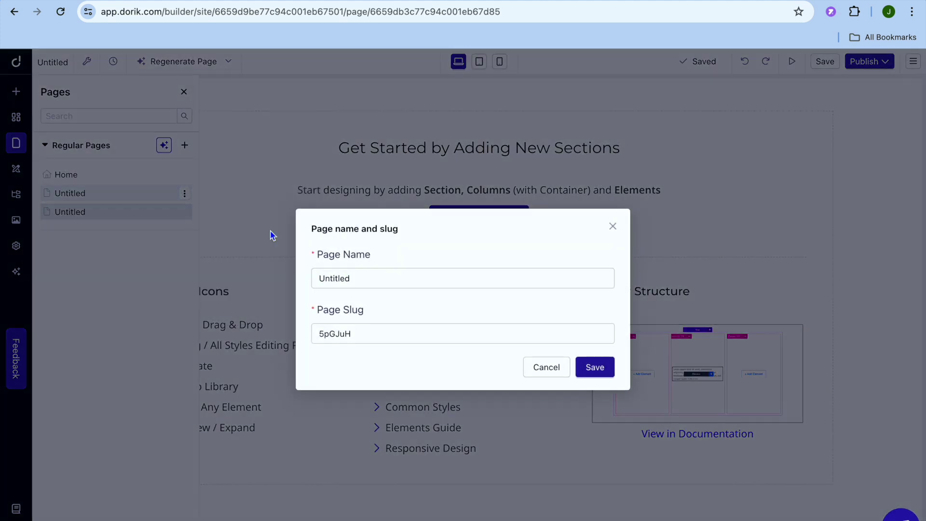
{"action": "left_click_drag", "start_coordinate": [358, 276], "coordinate": [310, 278]}
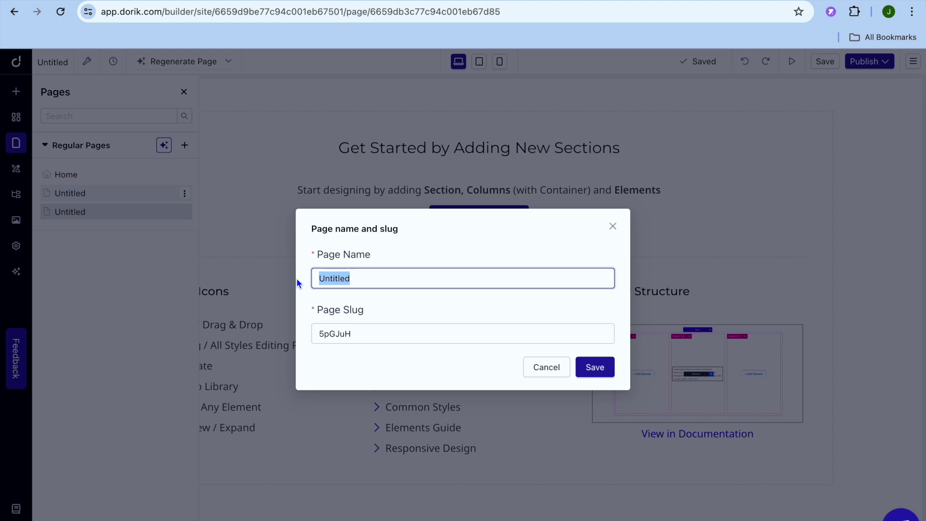
{"action": "type", "text": "tes"}
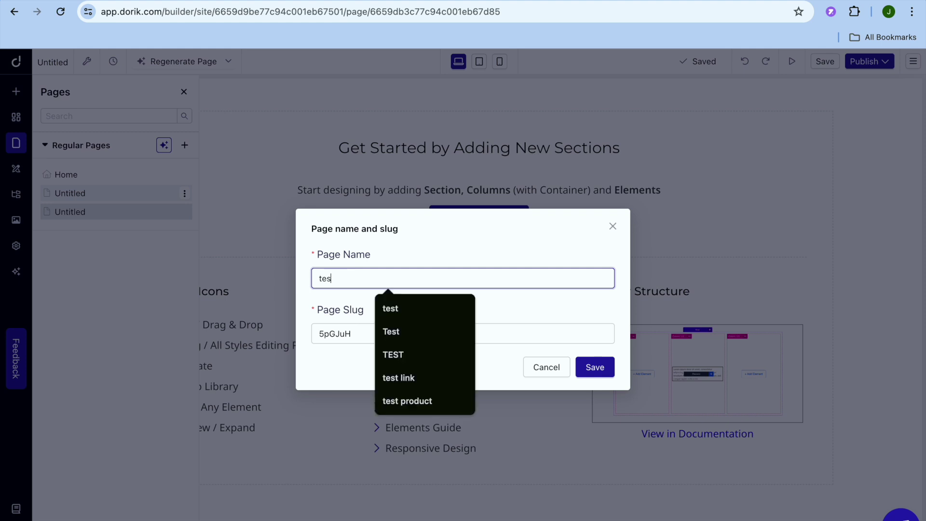
{"action": "type", "text": "t"}
{"action": "left_click", "coordinate": [402, 312]}
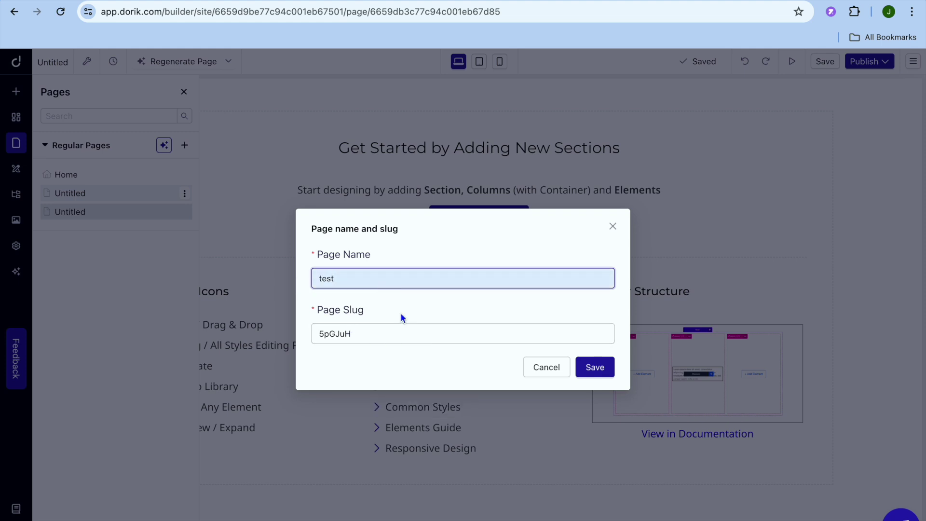
{"action": "left_click", "coordinate": [592, 369]}
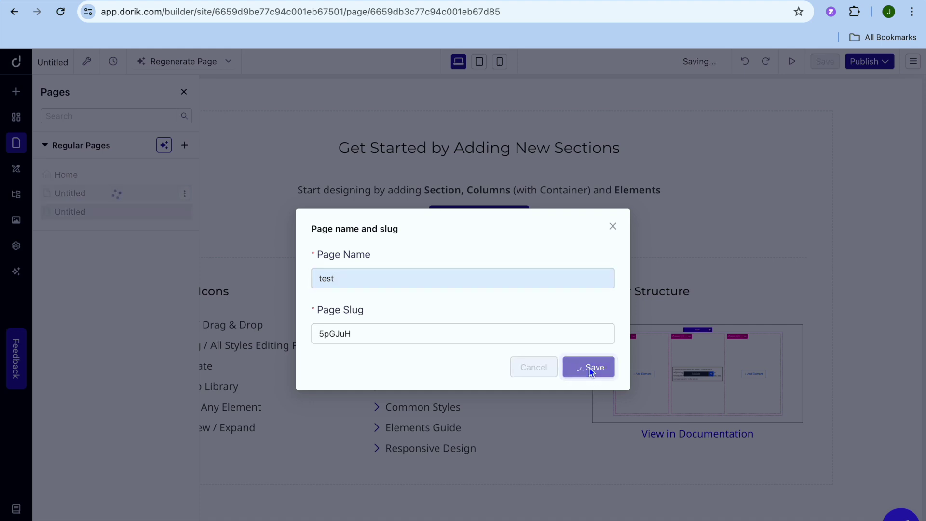
{"action": "left_click", "coordinate": [612, 230]}
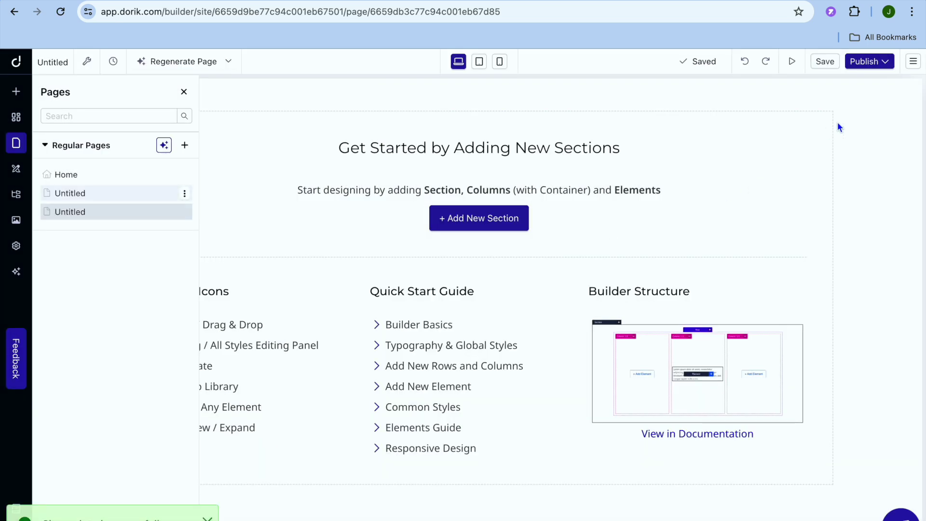
- Enter subdomain 'tes' in Publish Site, close it unpublished, and return to the dashboard
{"action": "left_click", "coordinate": [875, 66]}
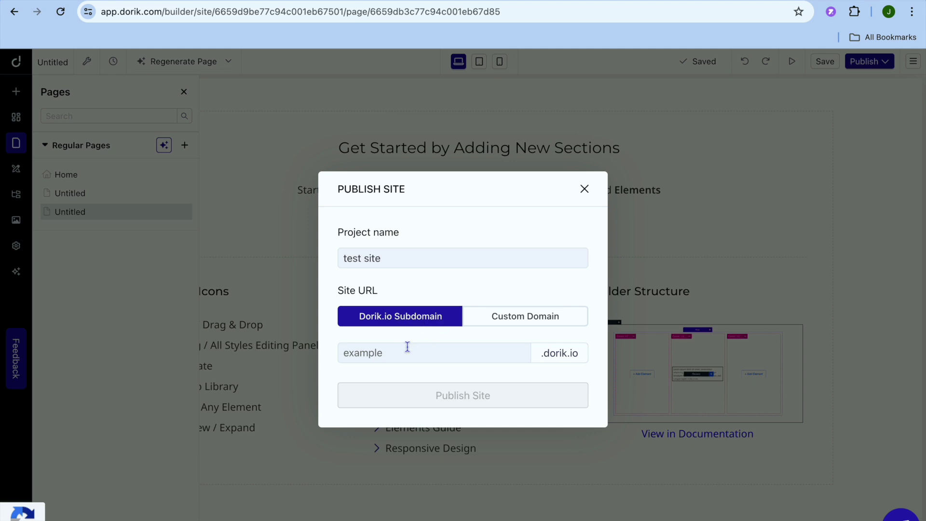
{"action": "left_click", "coordinate": [392, 355]}
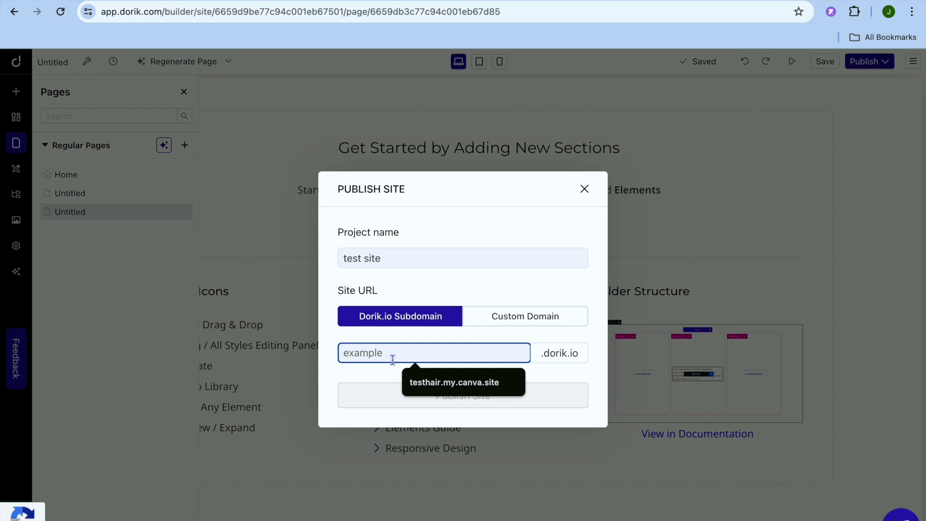
{"action": "type", "text": "tesr"}
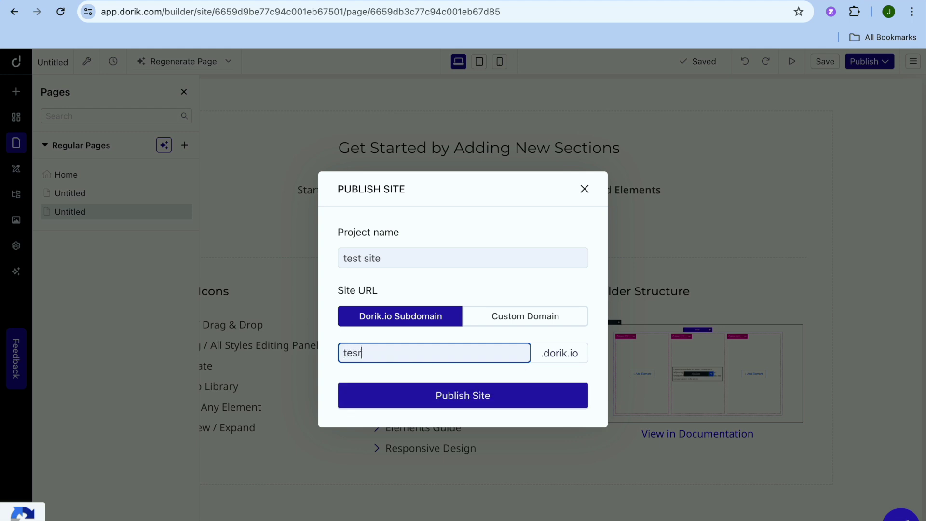
{"action": "key", "text": "BackSpace"}
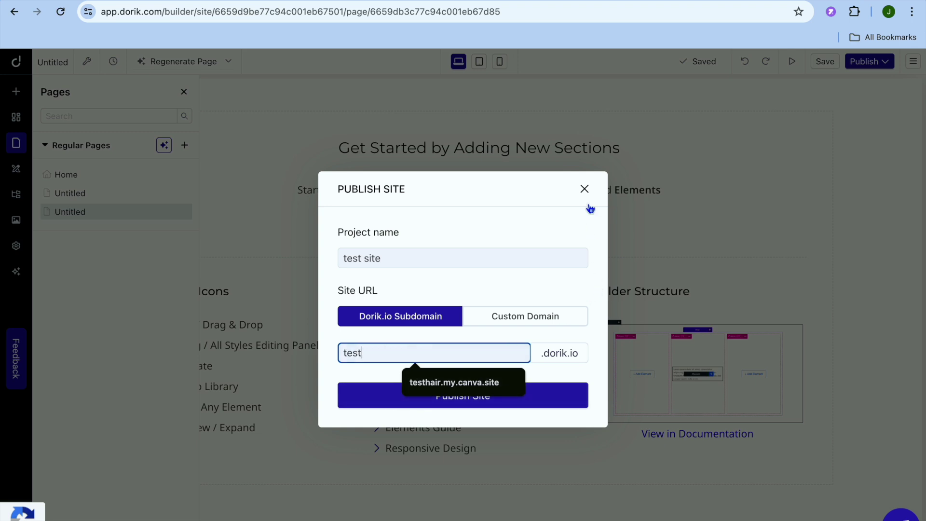
{"action": "left_click", "coordinate": [584, 189]}
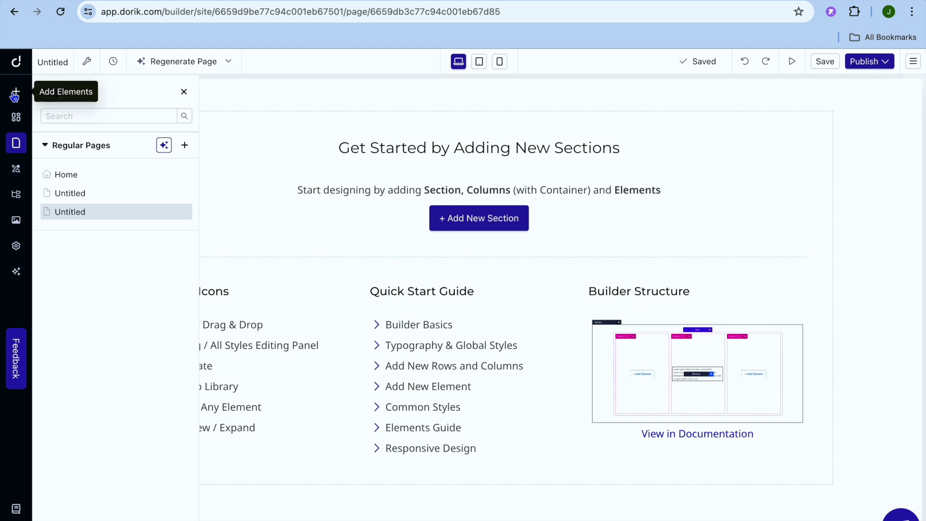
{"action": "left_click", "coordinate": [16, 68]}
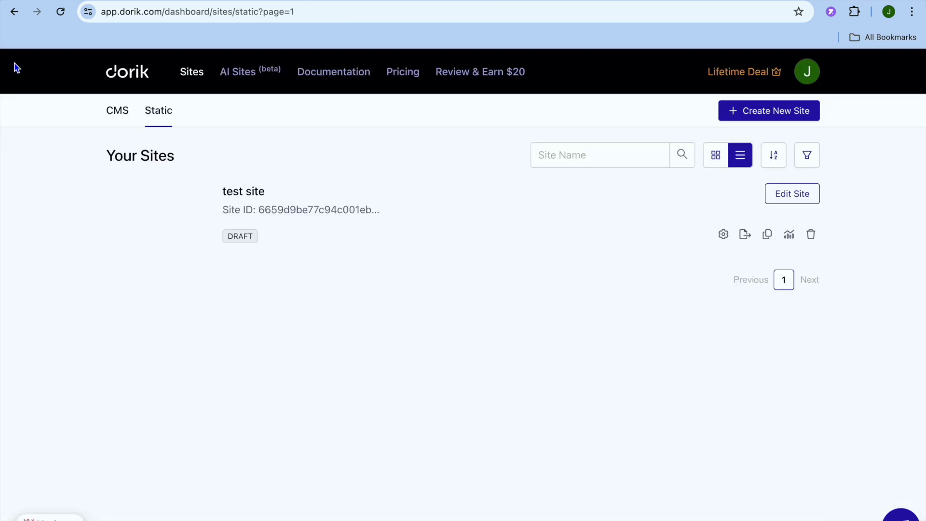